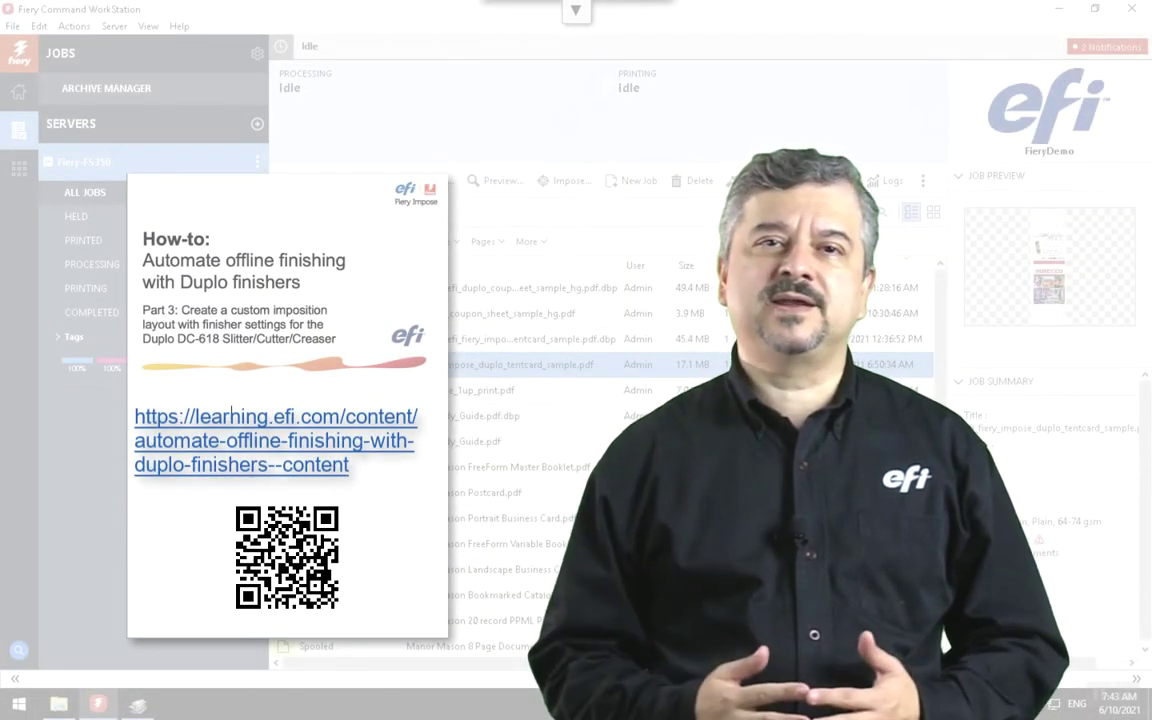
- Open the tent card job efi_fiery_impose_duplo_tentcard_sample.pdf in Impose-Compose from its context menu
right_click(603, 364)
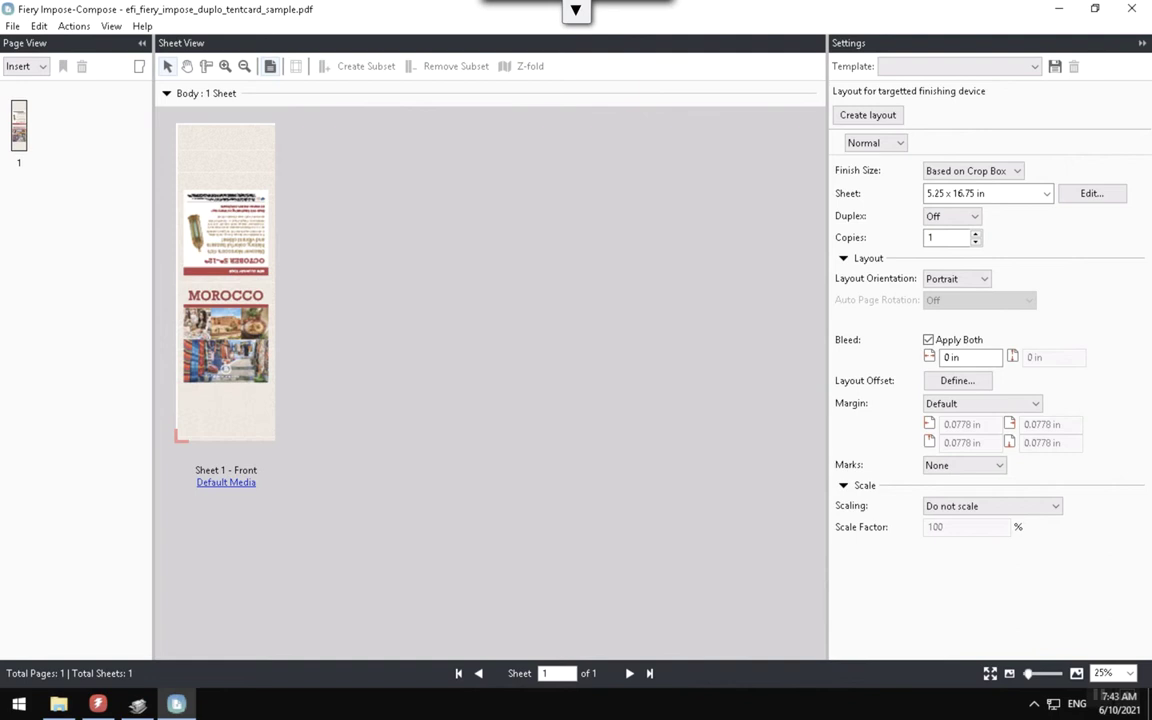
- In Preferences > Finishers, enable finisher integration for Duplo DC-618 and run the connection test
click(12, 26)
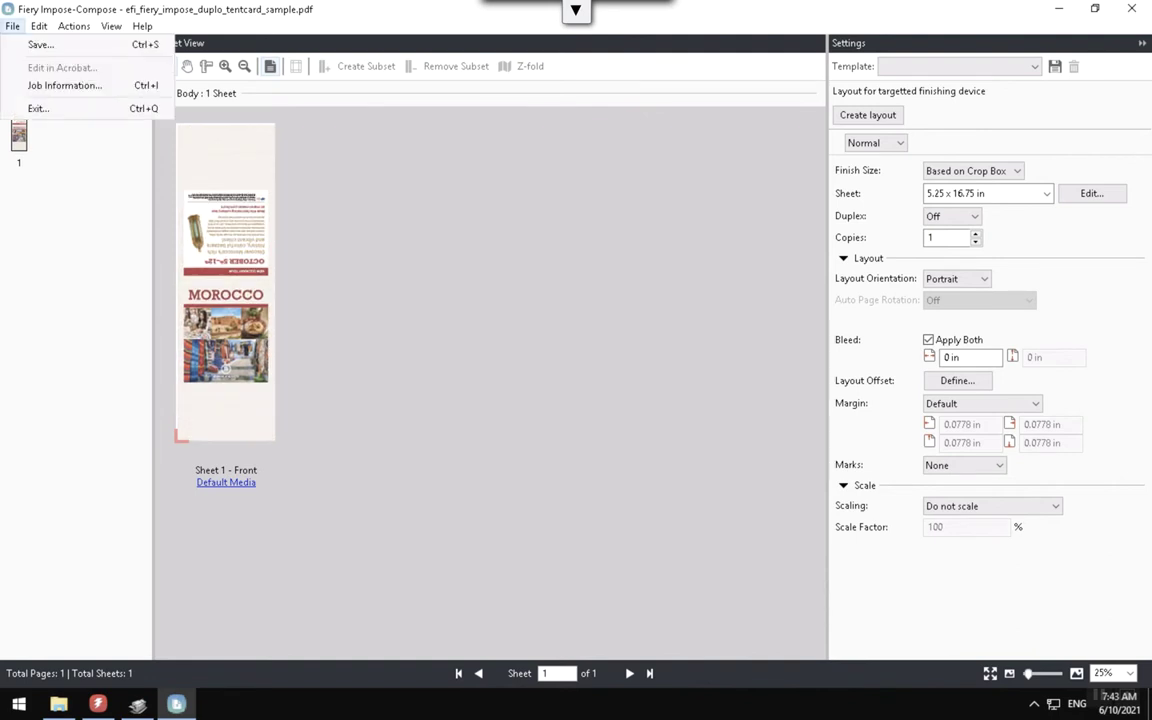
mouse_move(38, 26)
click(80, 293)
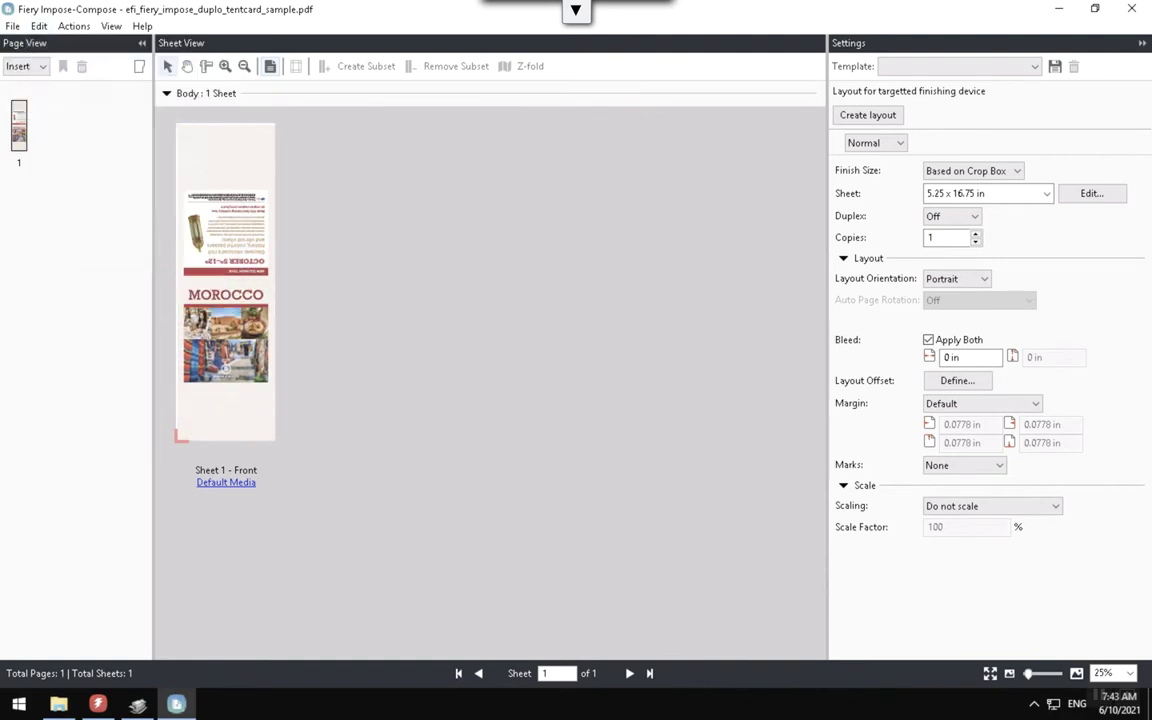
click(336, 198)
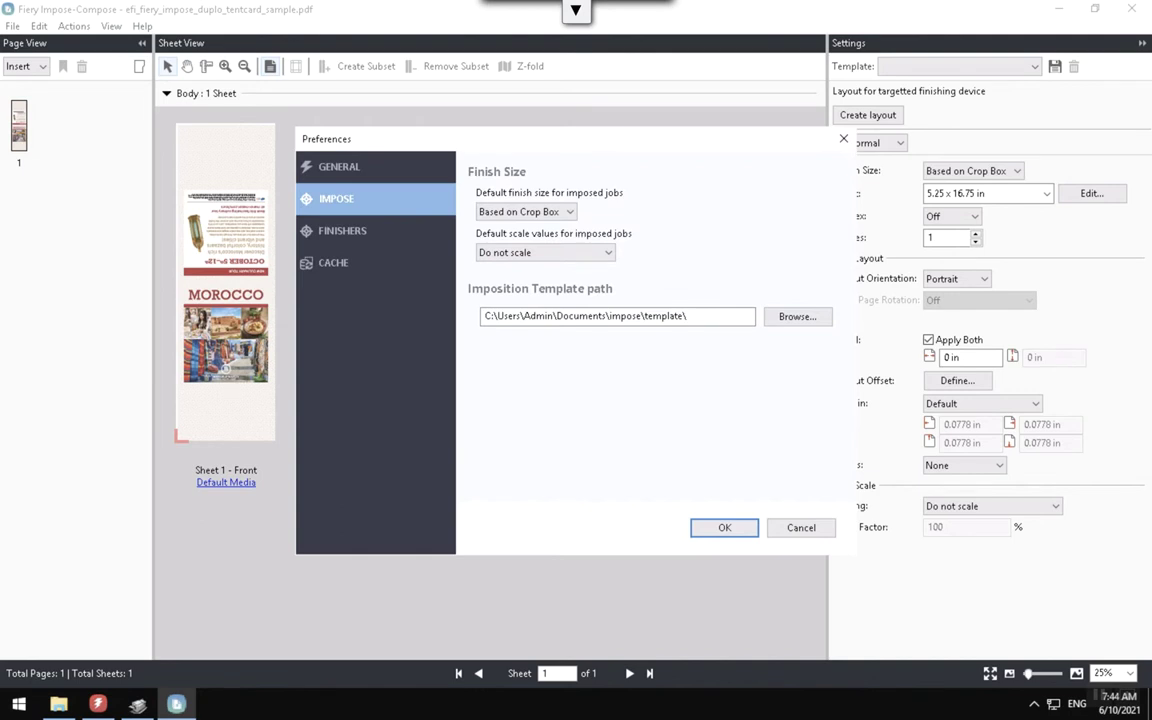
click(342, 230)
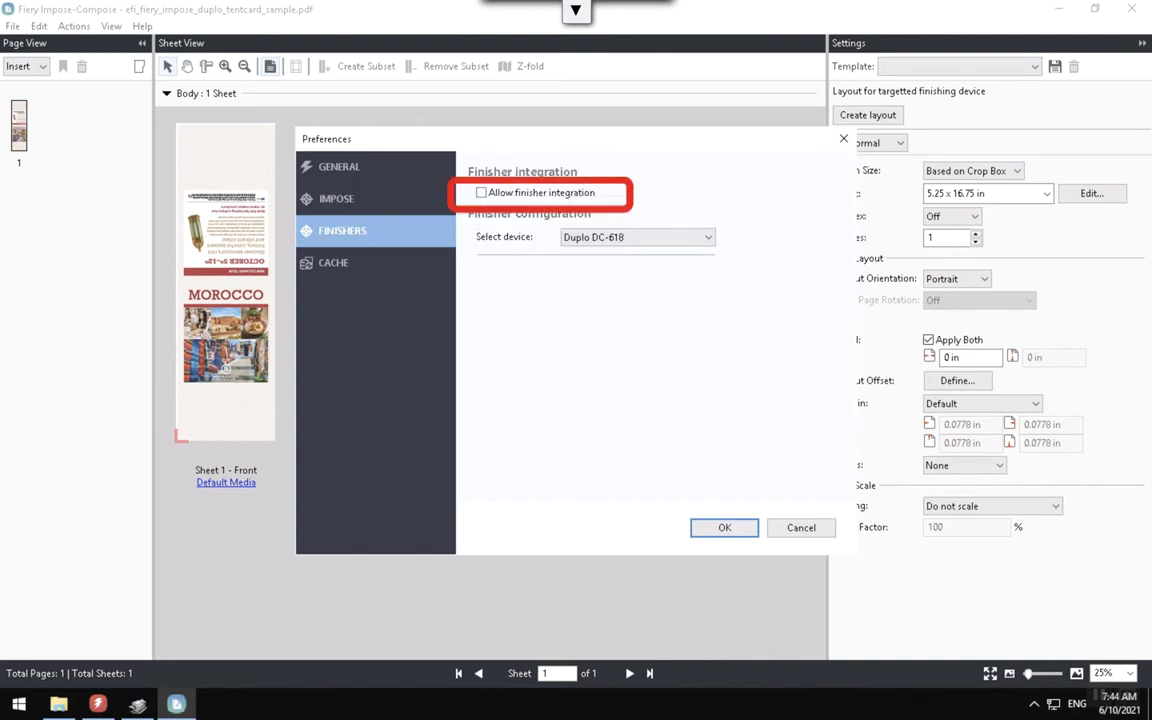
click(481, 192)
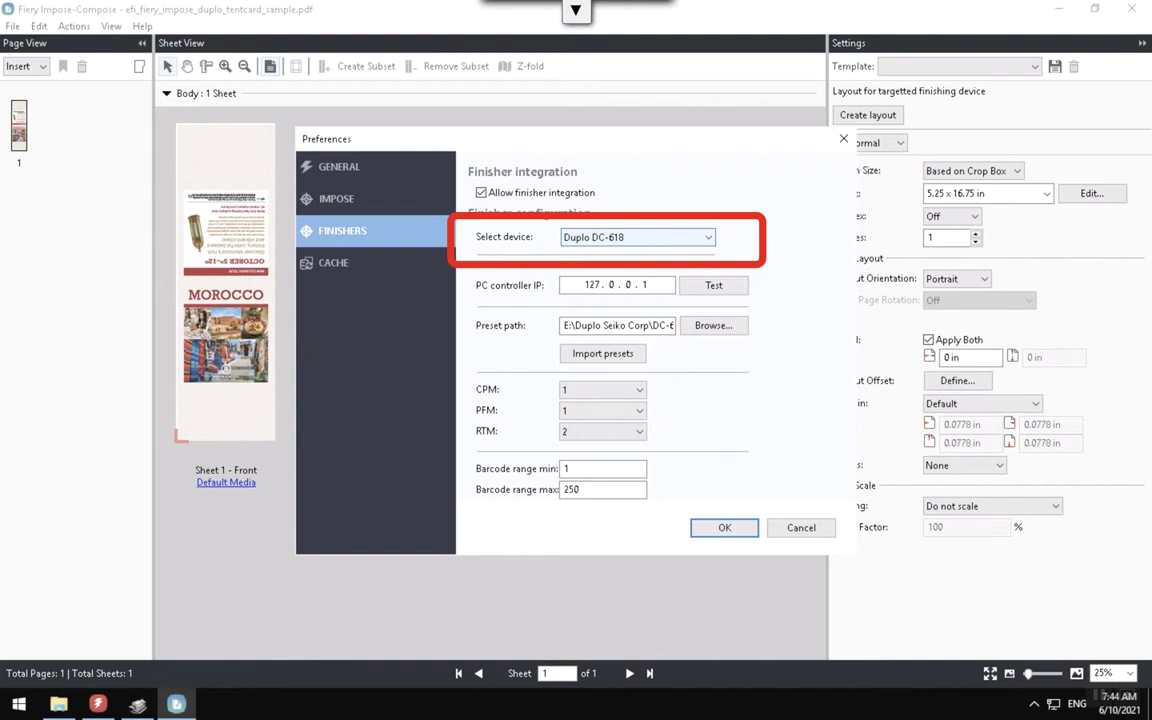
key(alt+Down)
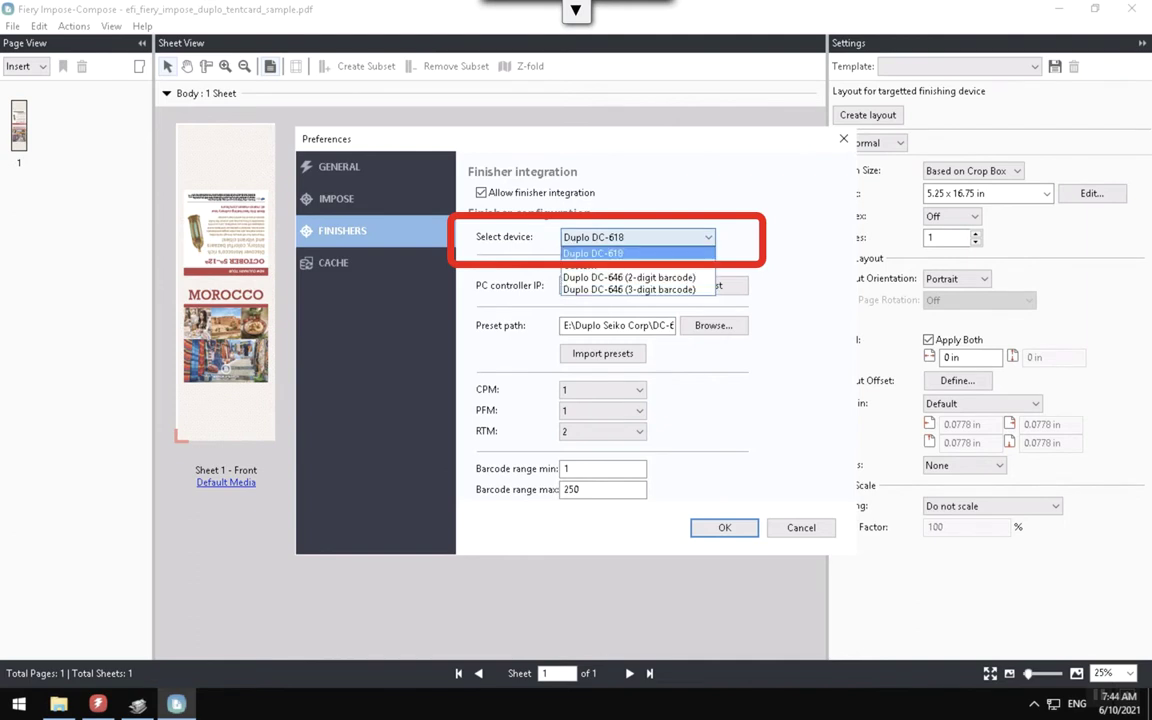
key(Escape)
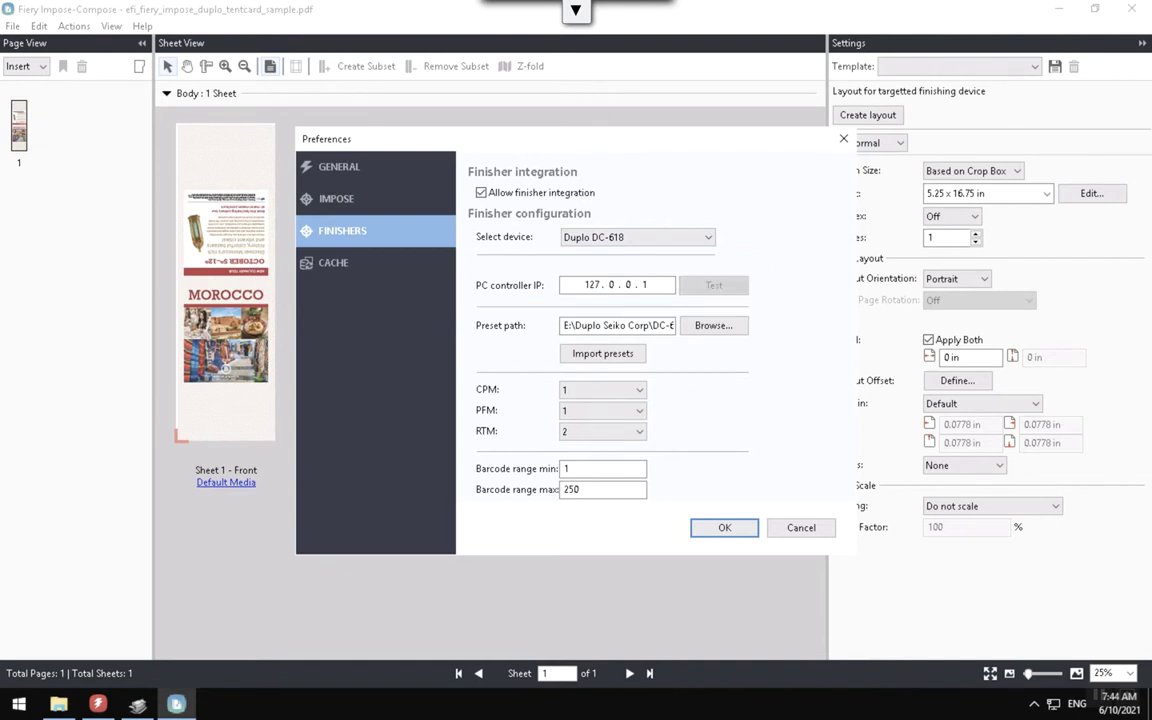
key(Tab)
key(Tab)
key(space)
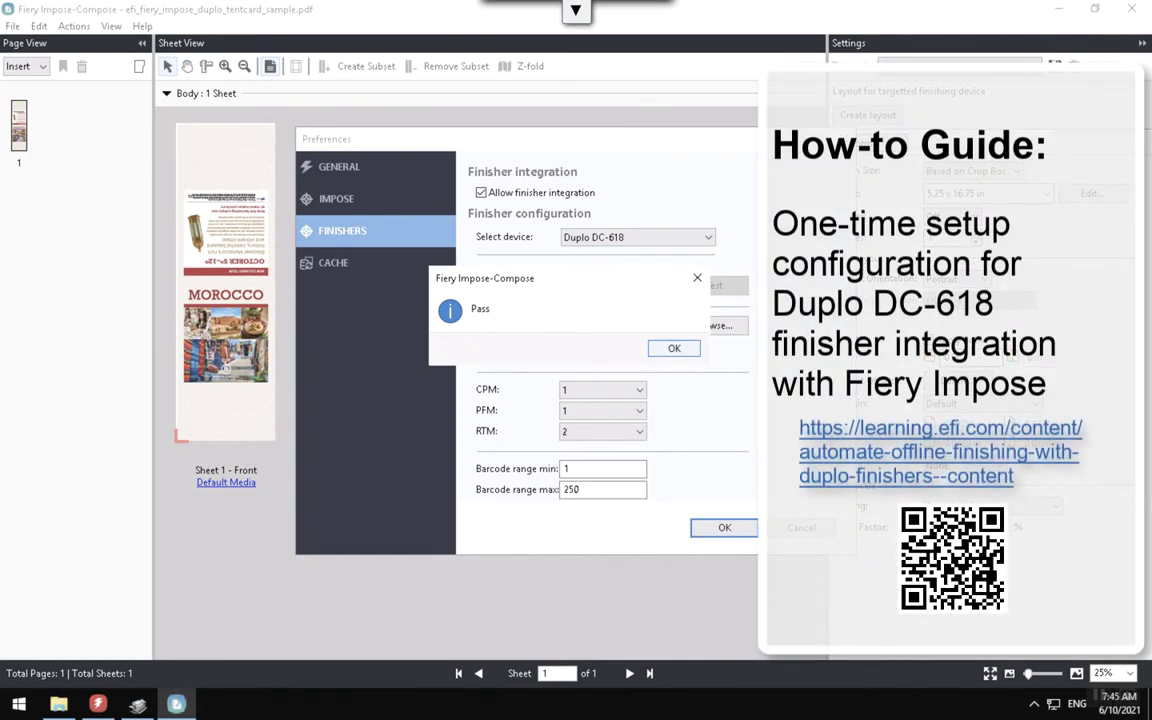
- Dismiss the Pass message and save the finisher preferences, acknowledging the restart notice
key(Return)
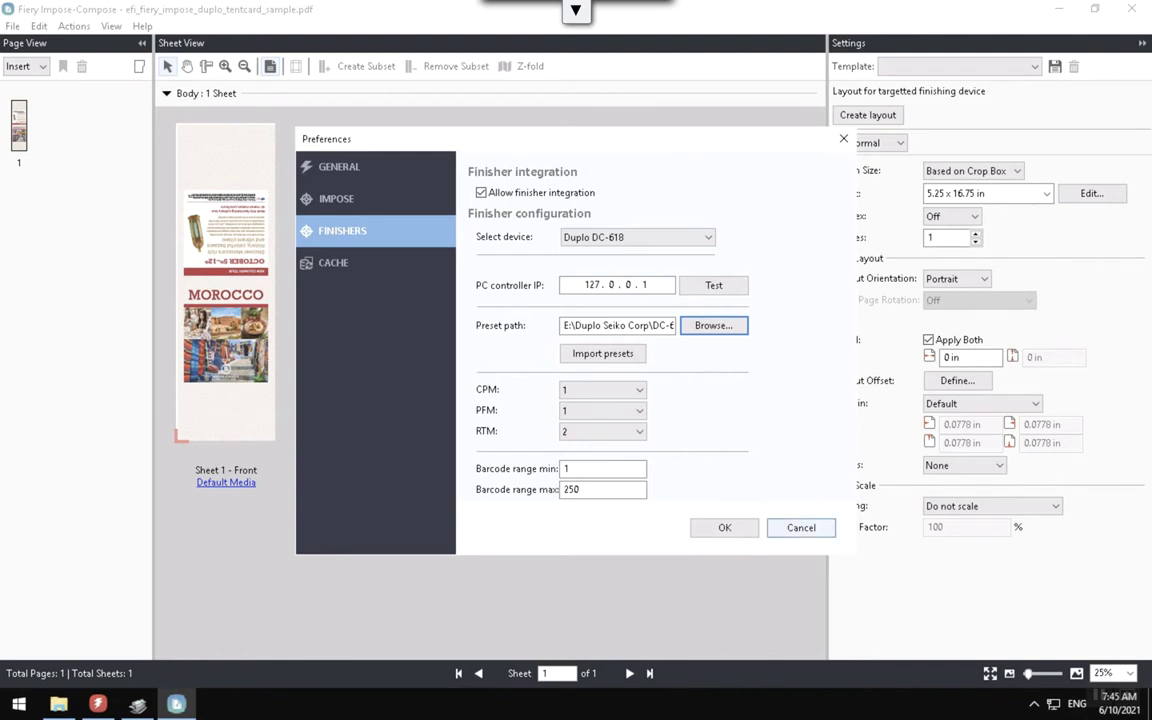
key(Return)
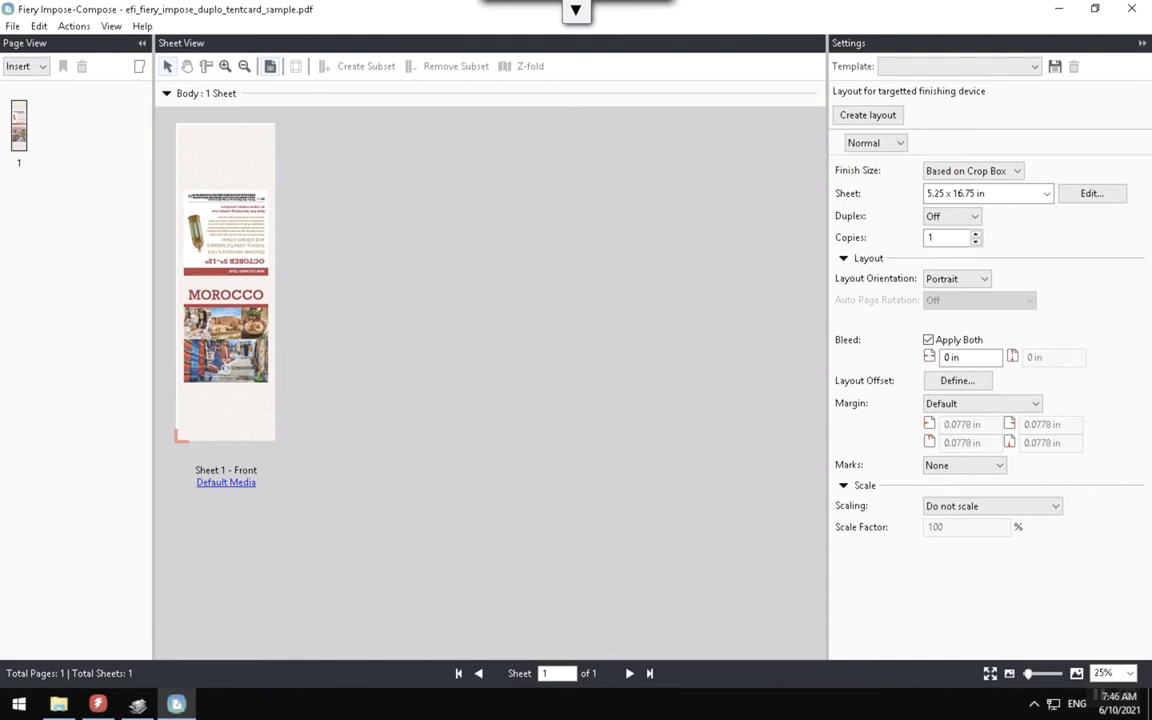
- Close Impose-Compose, answer the save prompt, and reopen the tent card job with Impose..
key(alt+F4)
click(546, 357)
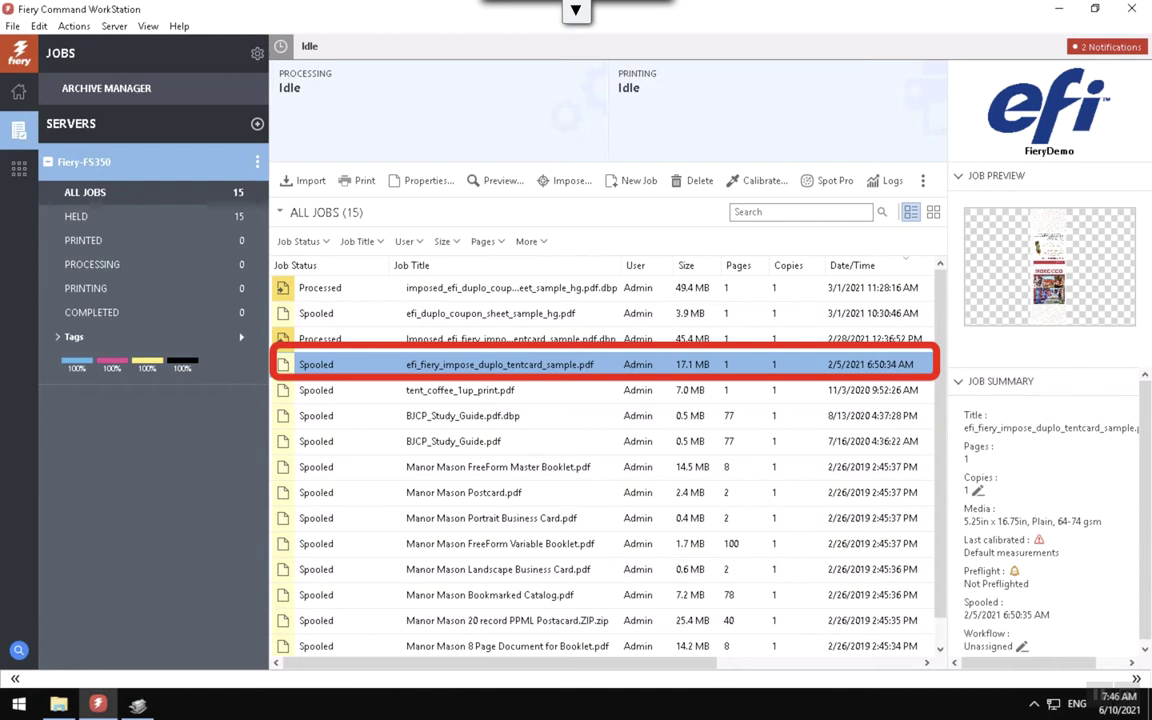
right_click(556, 364)
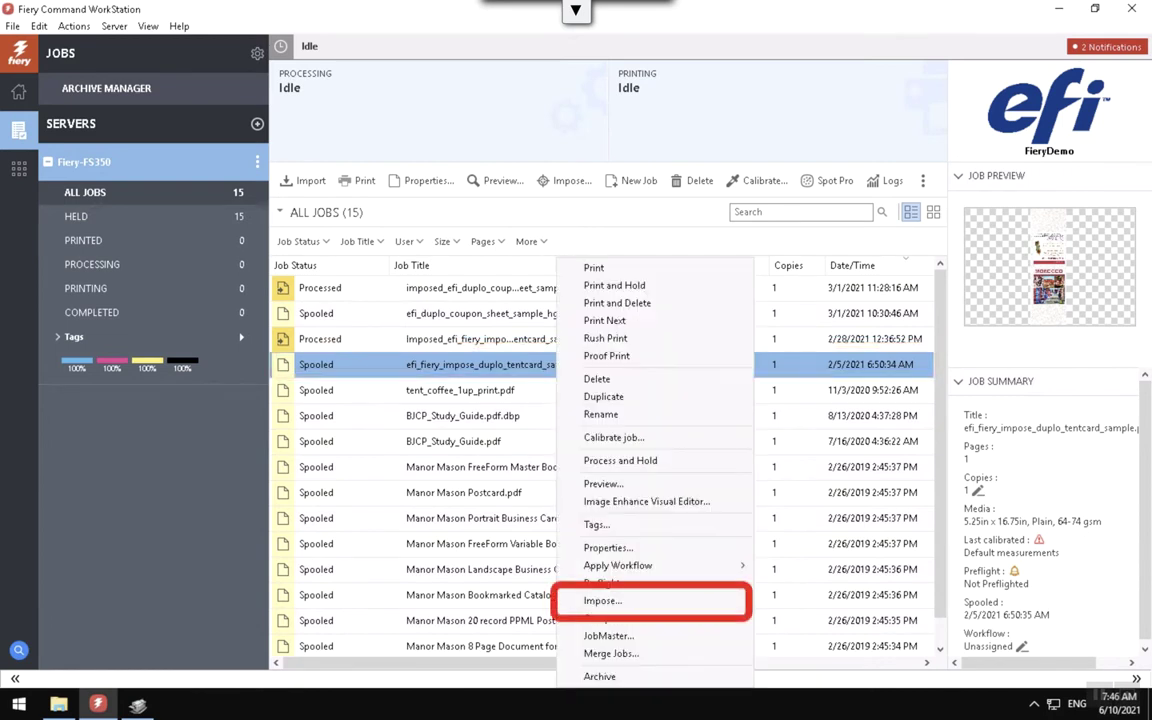
click(602, 600)
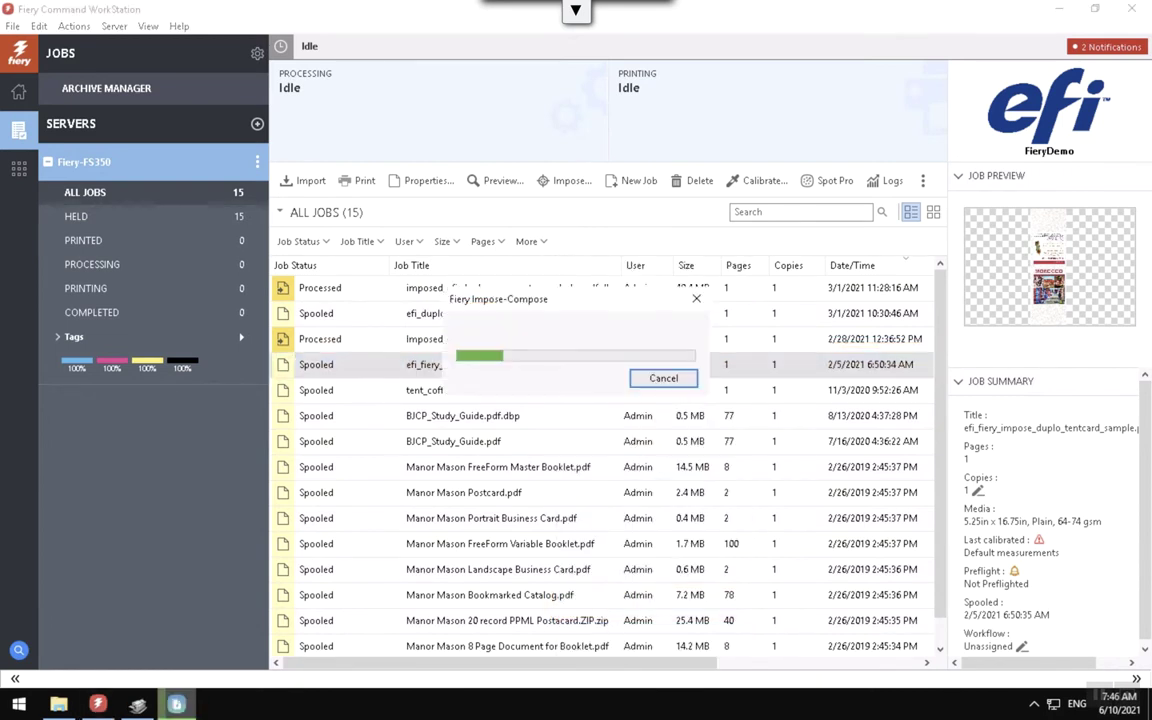
- Dismiss the Finisher is off-line notice to reach the Create Finisher Preset dialog
key(Return)
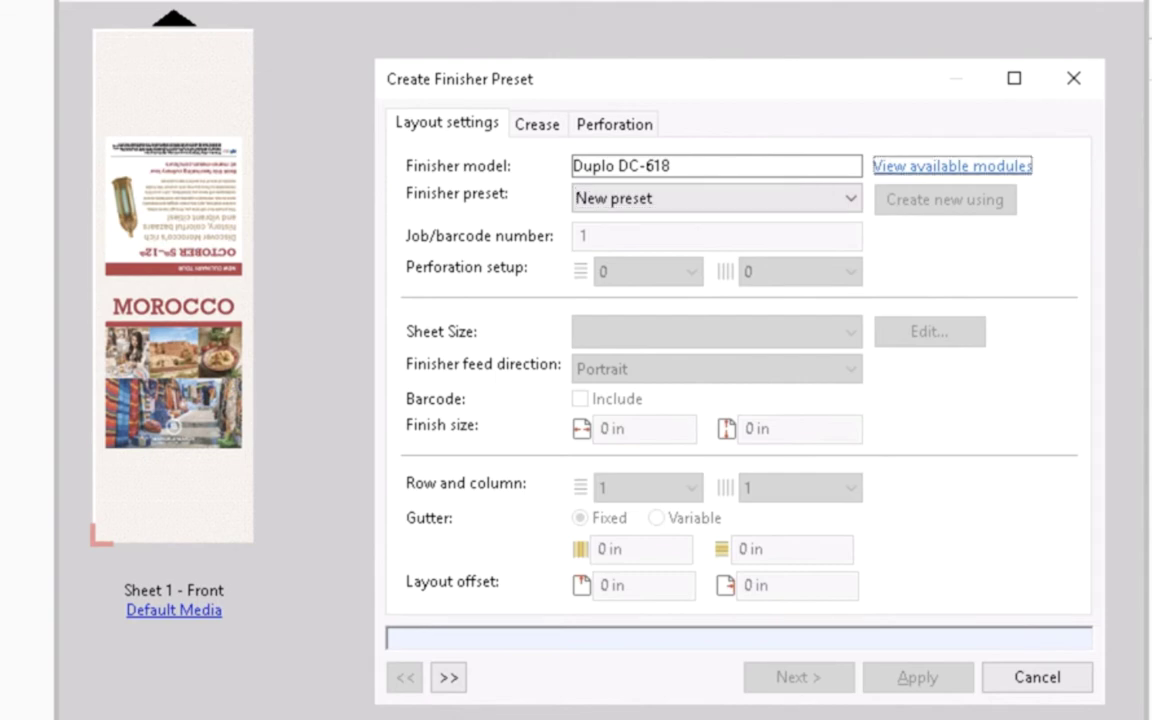
key(alt+Down)
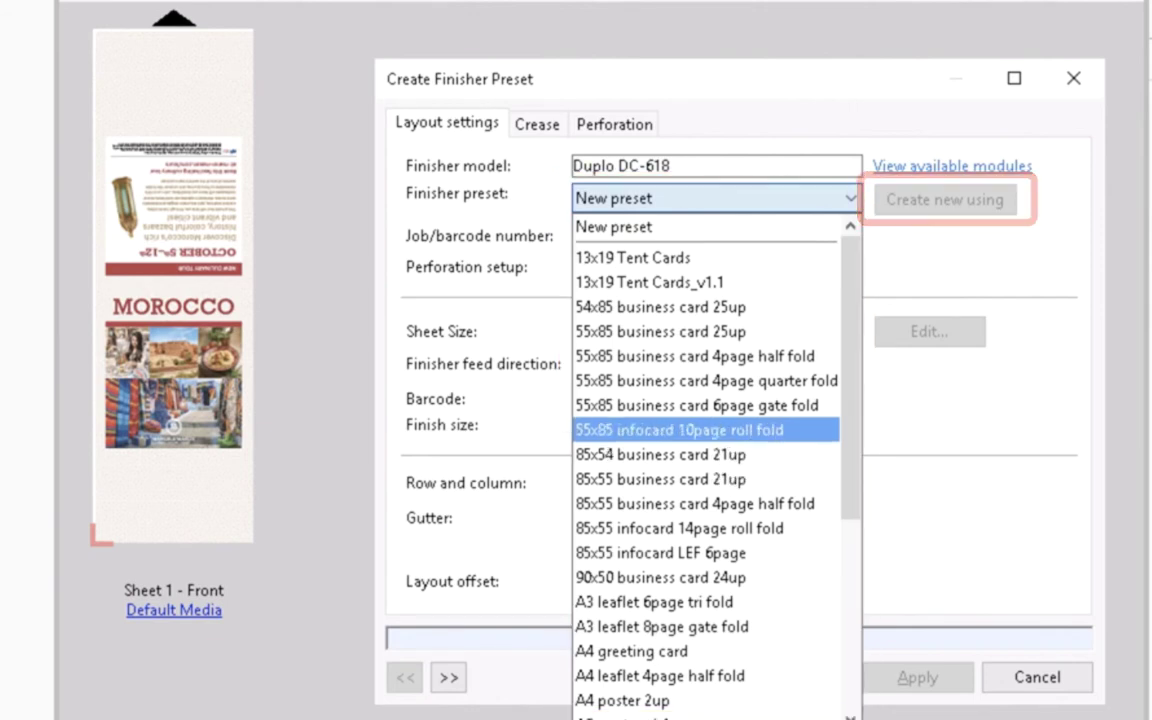
key(Escape)
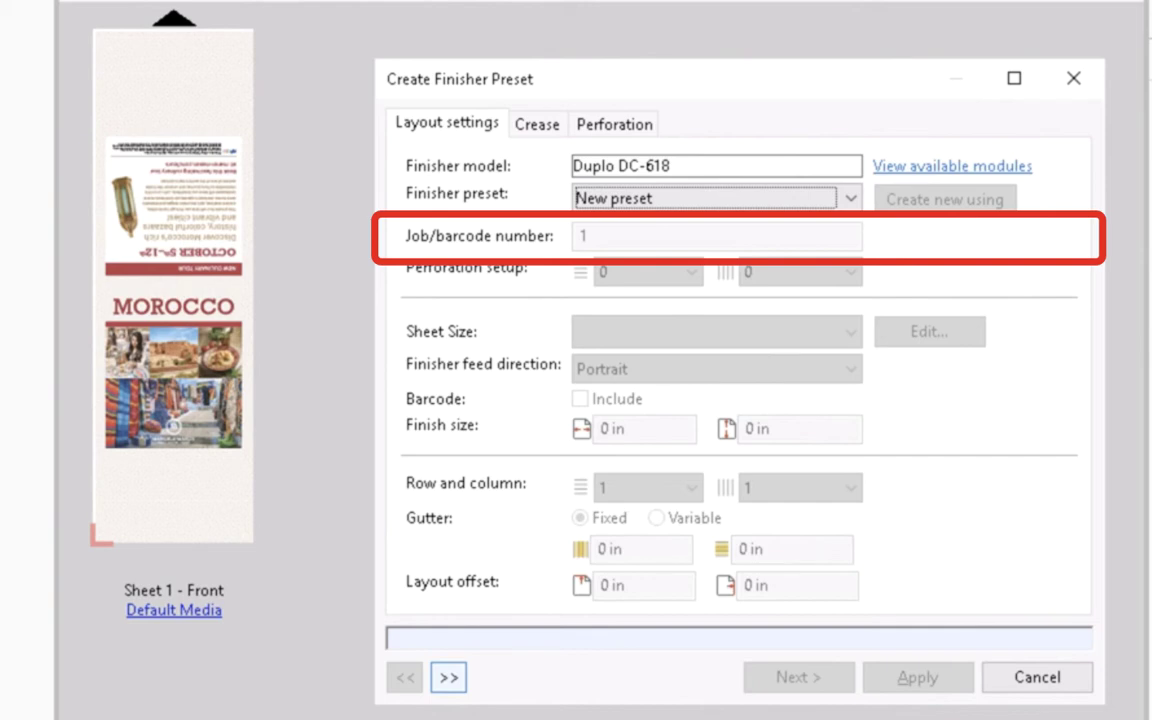
- Set job/barcode number 110 with 0 horizontal and 1 vertical perforation in the preset
key(Return)
text(11)
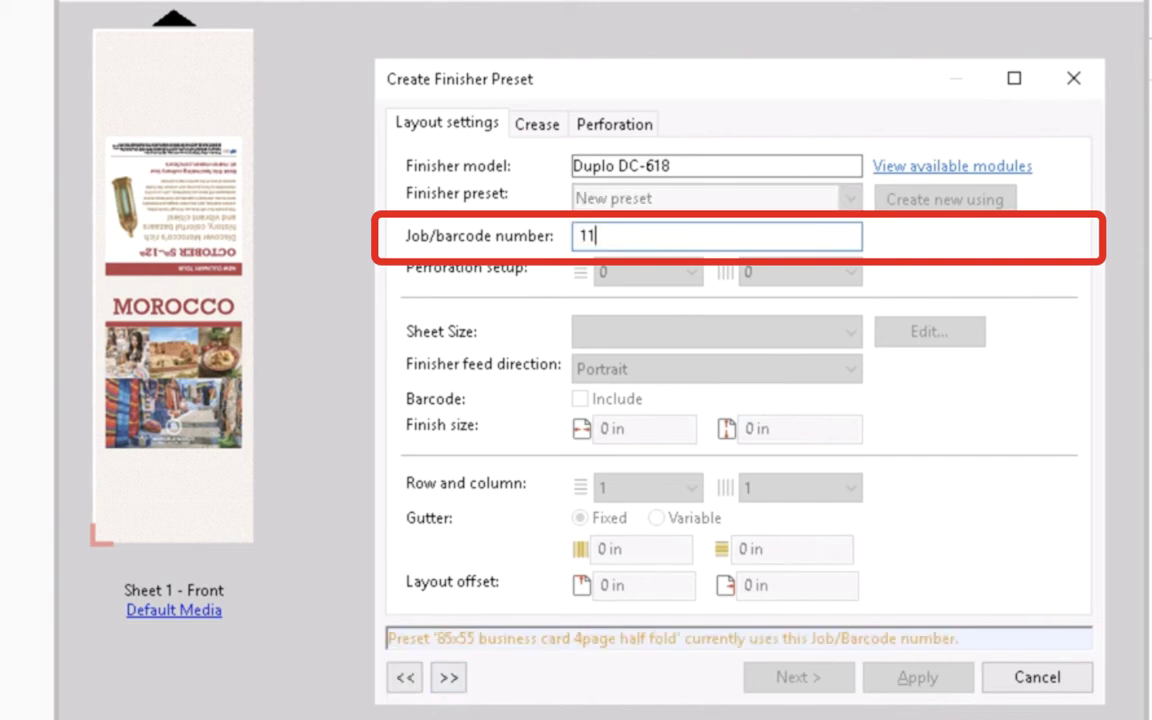
text(0)
key(Tab)
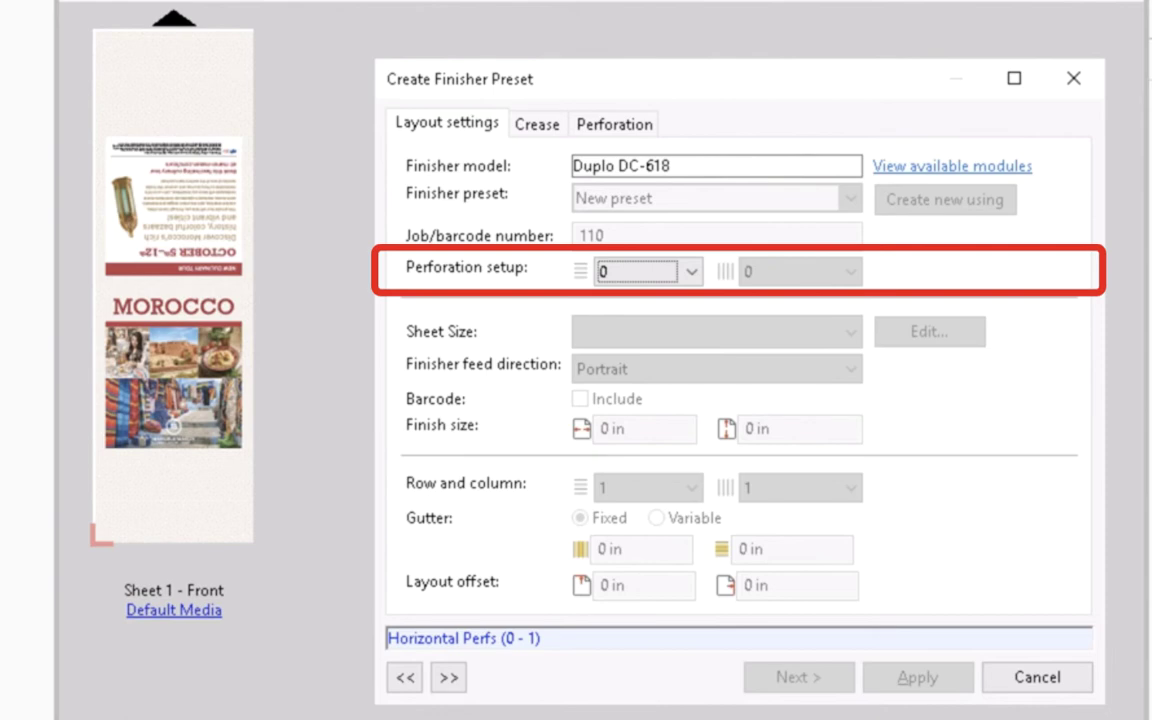
key(Tab)
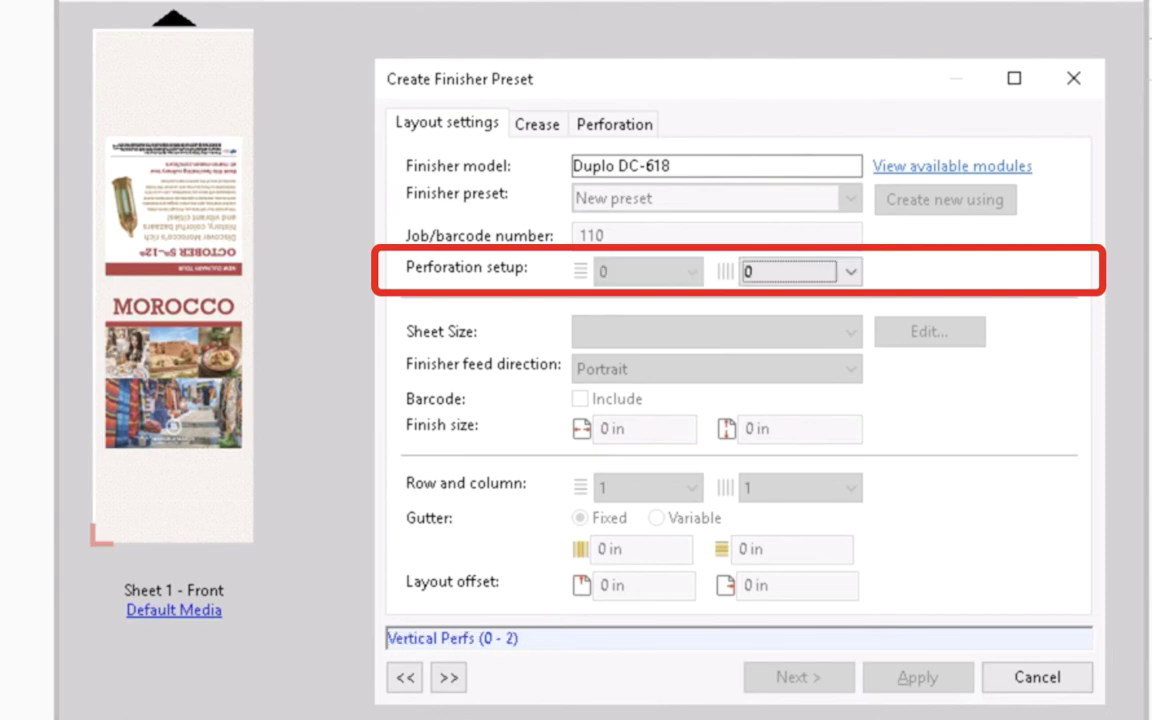
text(1)
key(Tab)
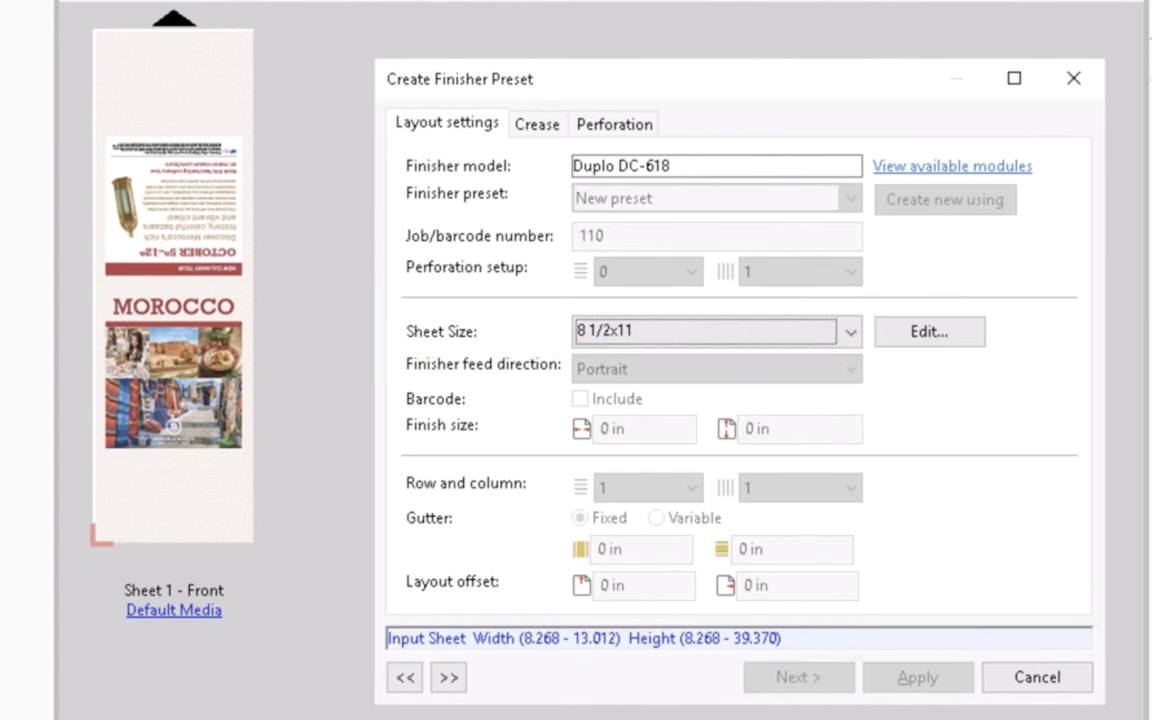
- Change the preset sheet size to 13x19 and accept the media settings
key(alt+Down)
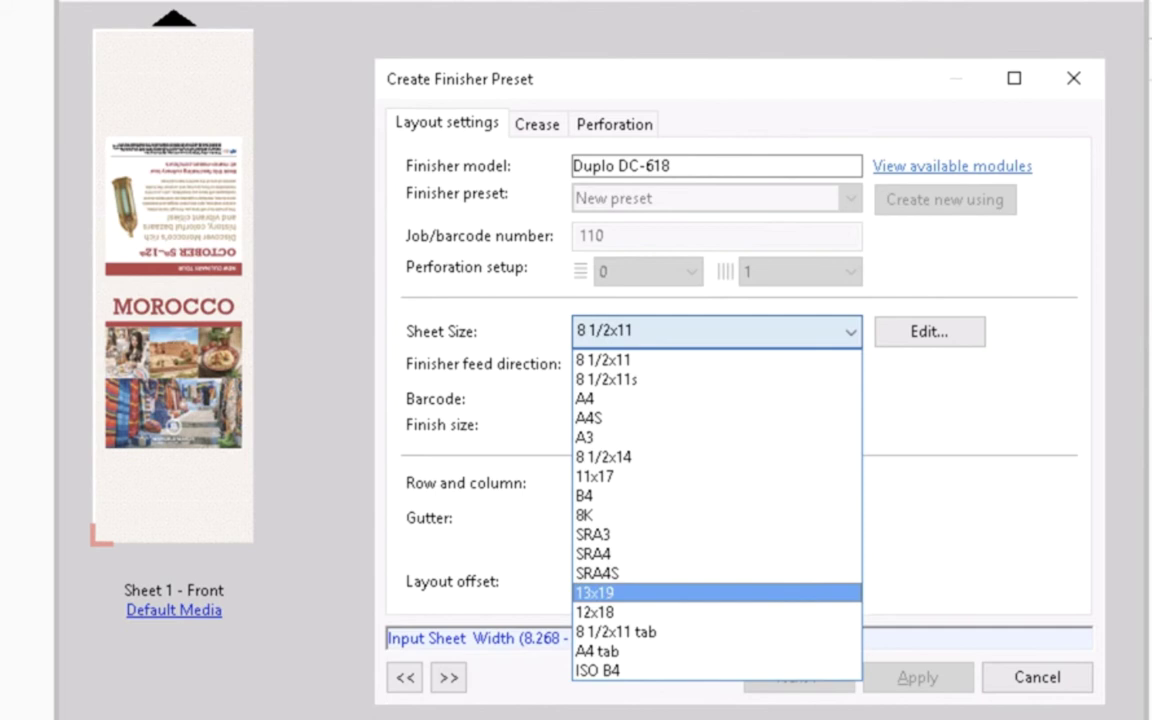
key(Return)
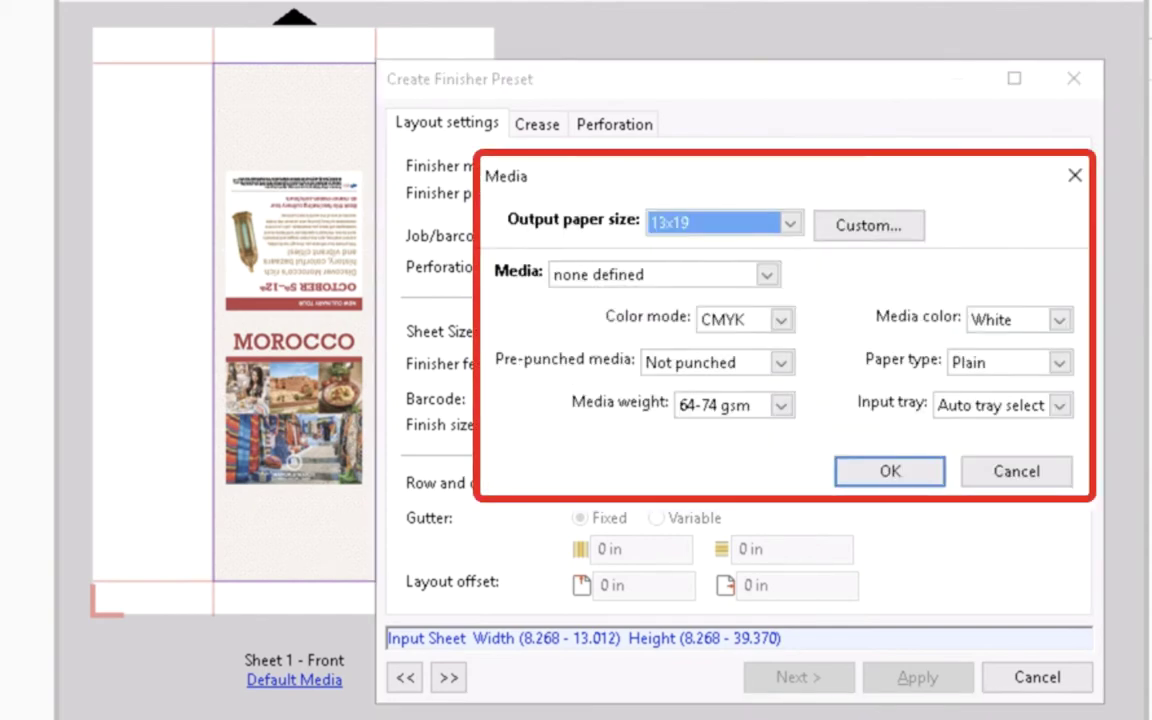
key(Return)
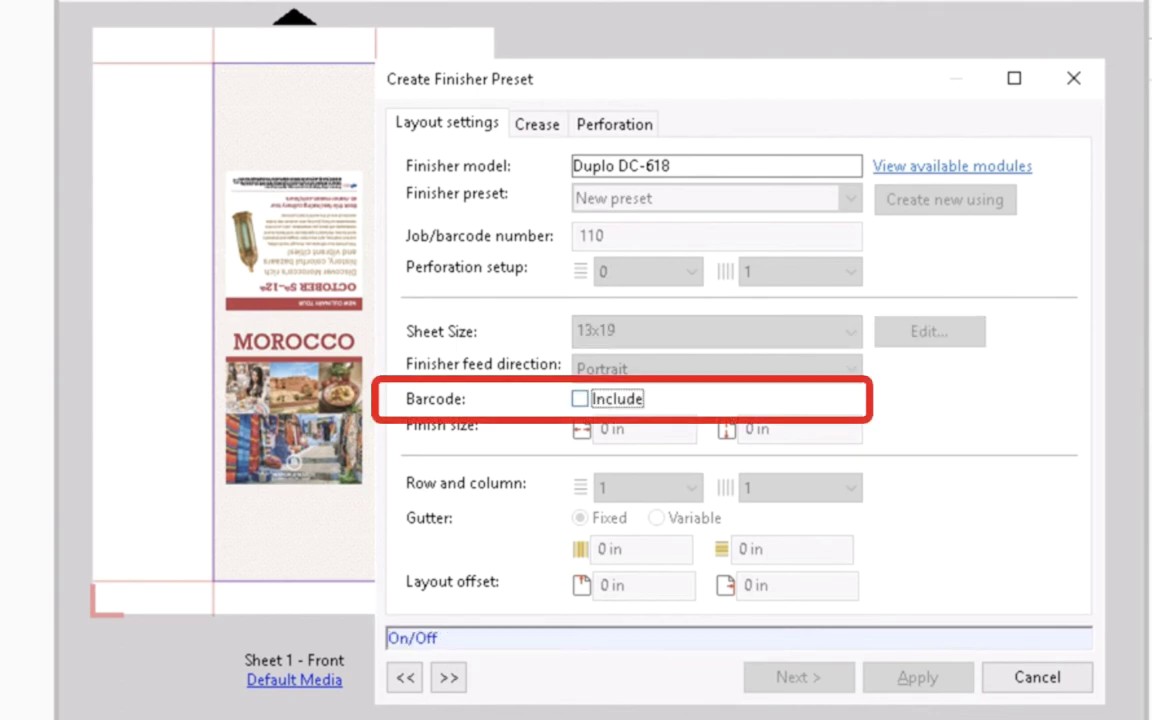
- Include a barcode and lay out the 5 x 16.5 in finish size as 1 row by 2 columns
key(space)
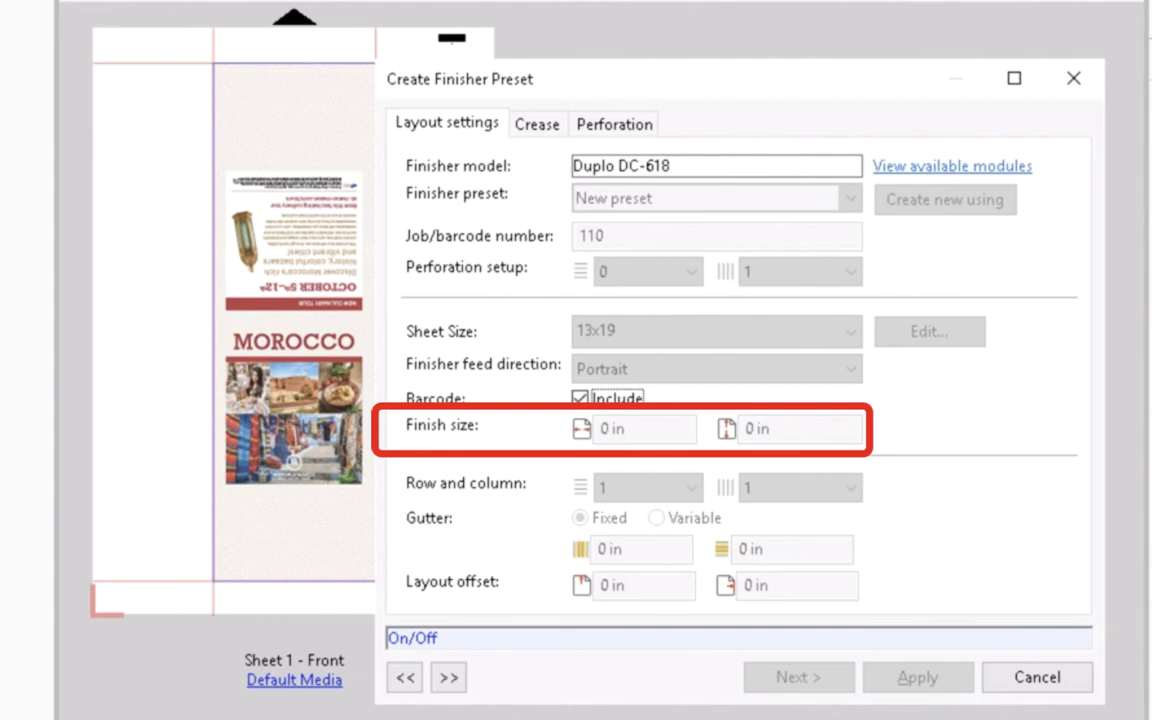
key(Tab)
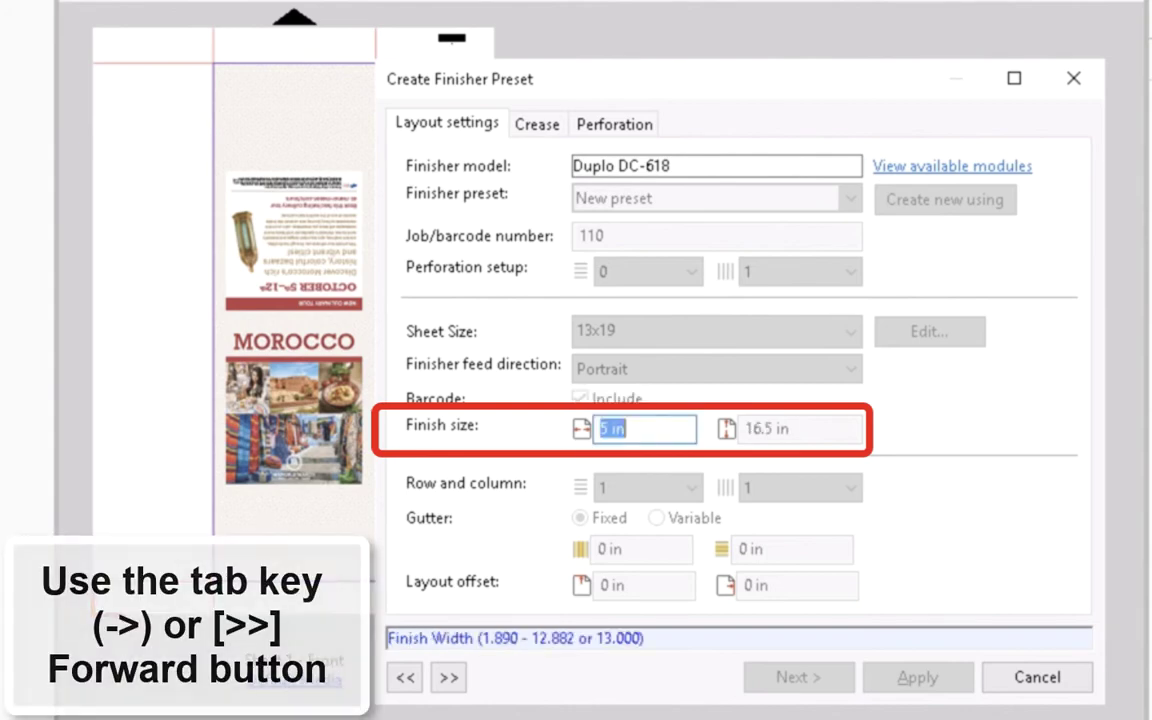
key(Tab)
key(Tab)
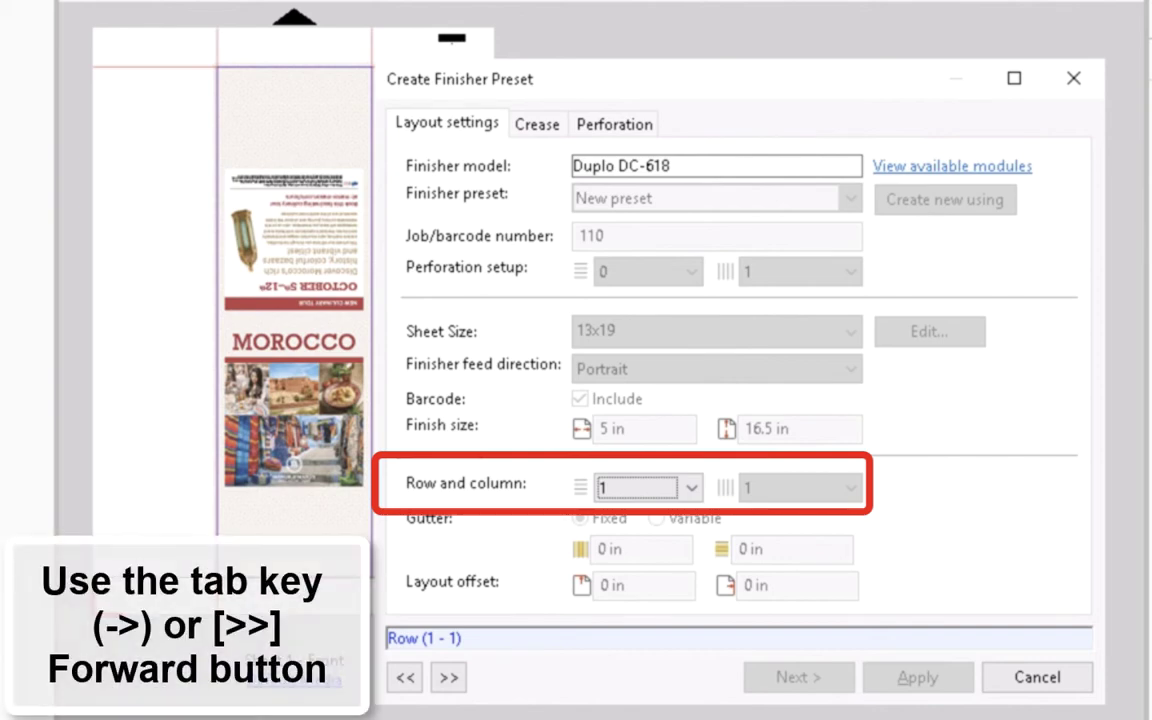
key(Tab)
text(2)
key(Tab)
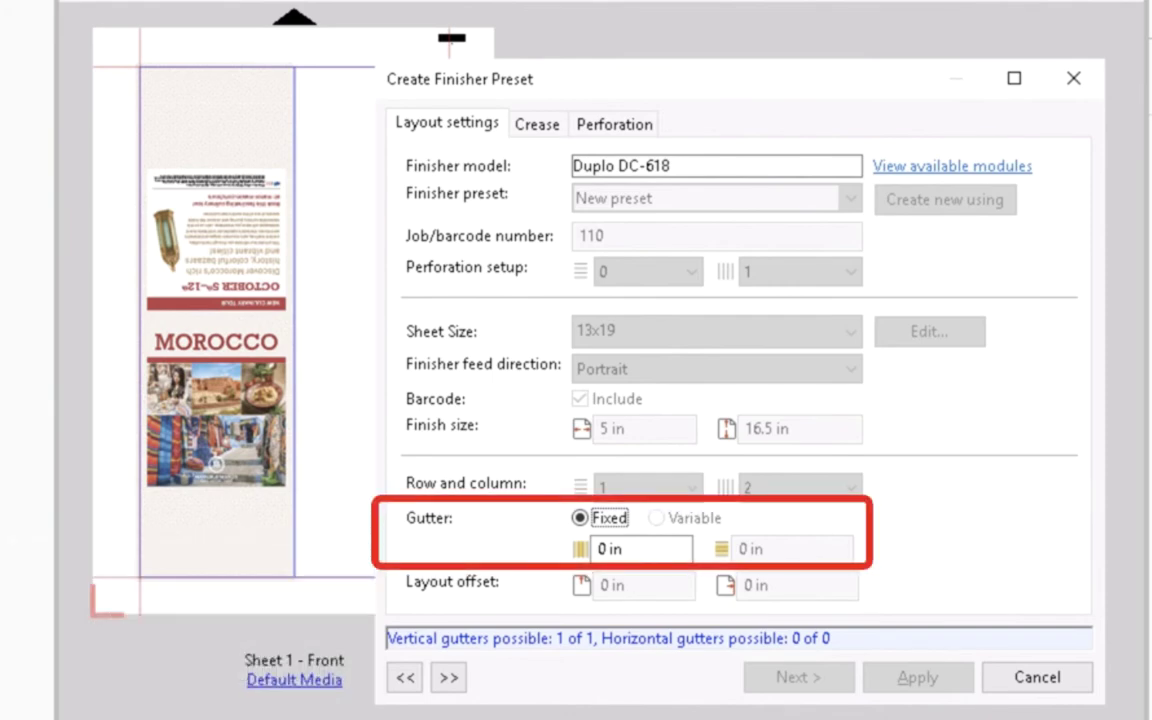
- Set a fixed 0.5 in gutter and keep the 1.25 in lead and right layout offsets
key(Tab)
key(BackSpace)
text(0.5)
key(Tab)
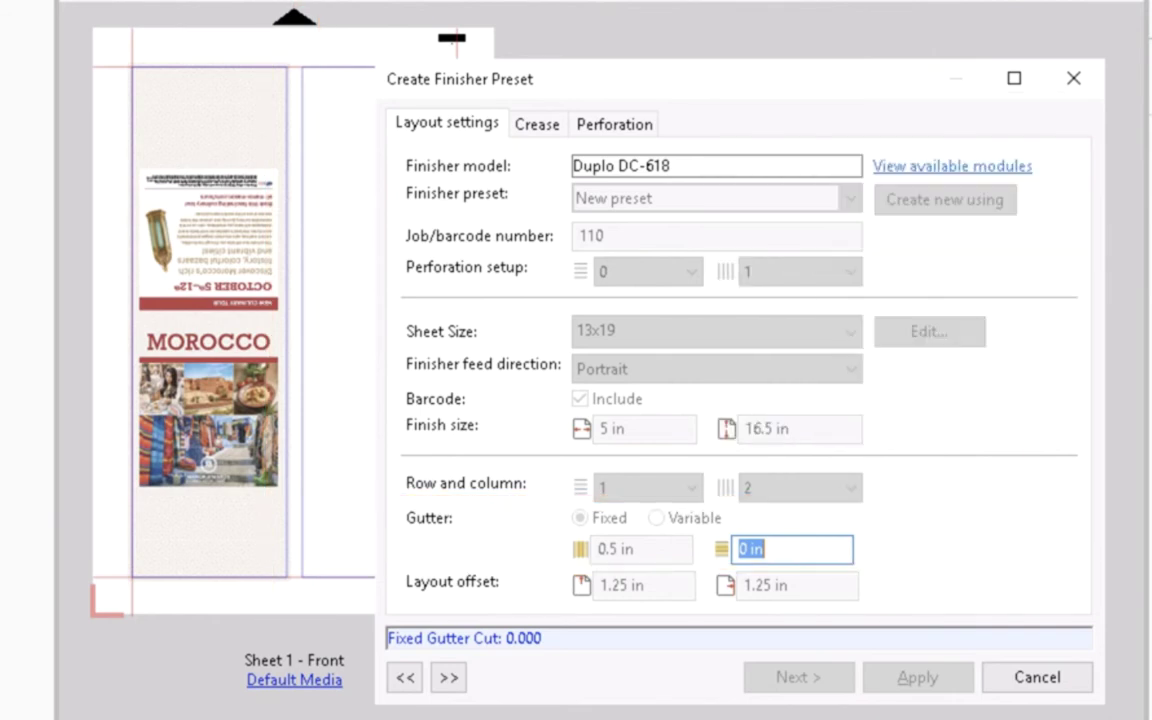
key(Tab)
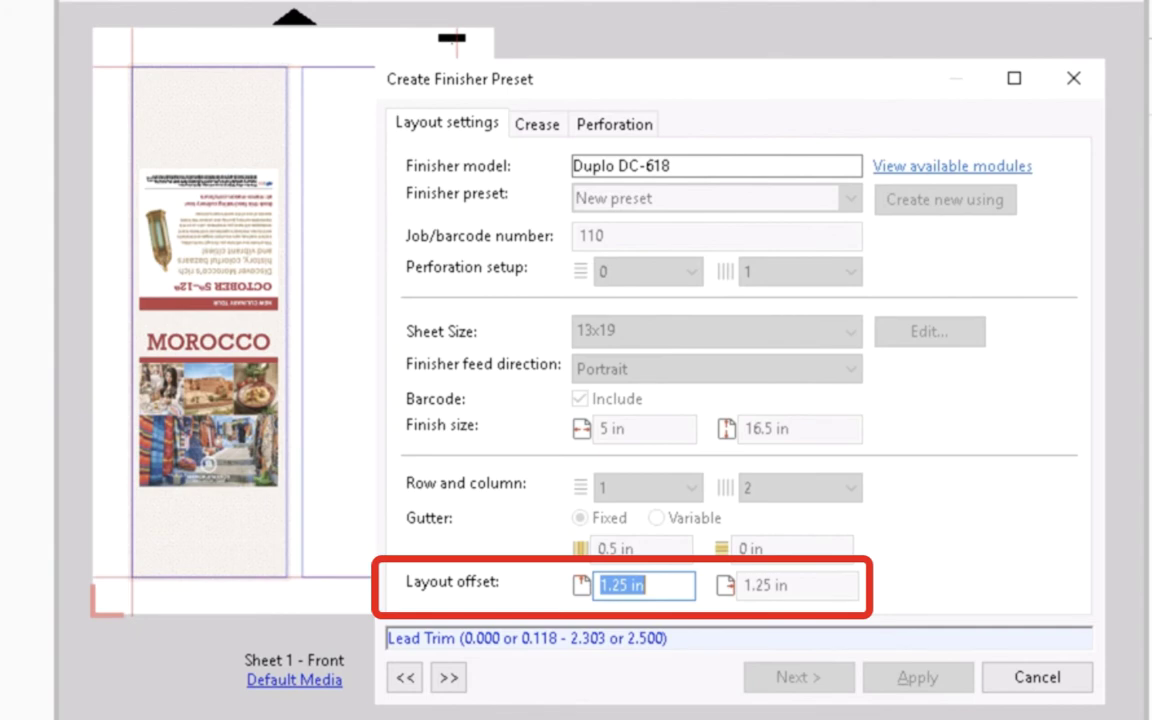
key(Tab)
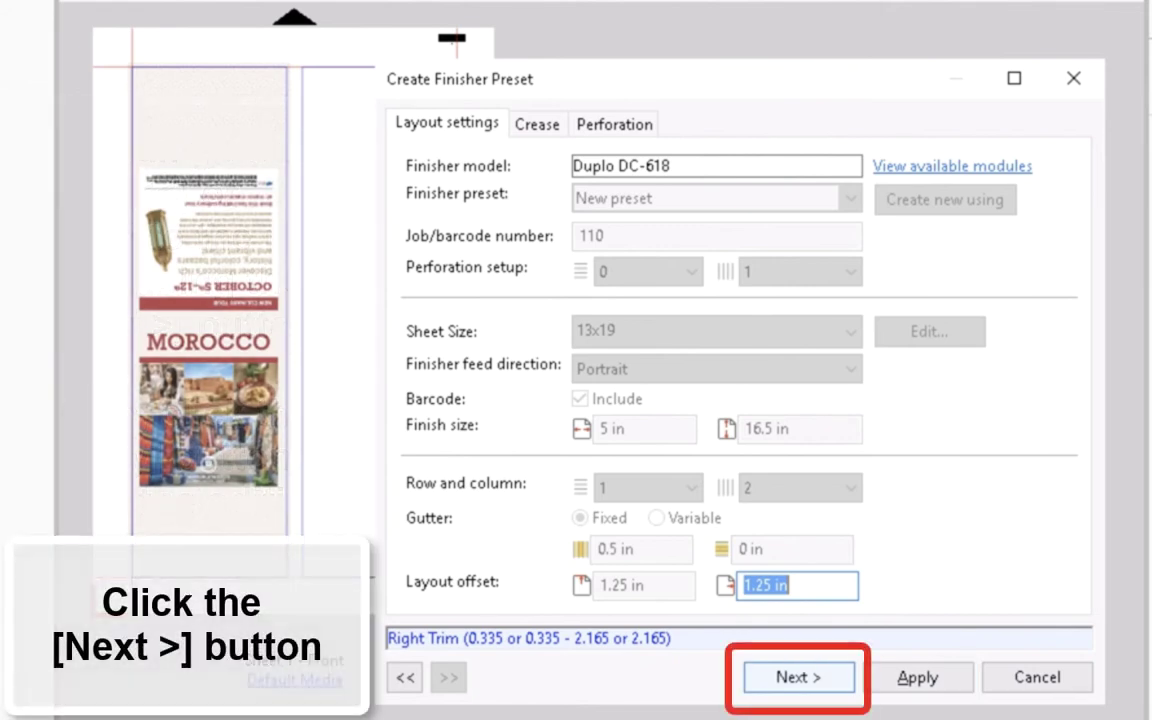
- On the Crease page, set 3 creases at 2.7559, 8.252 and 13.632 in
key(Return)
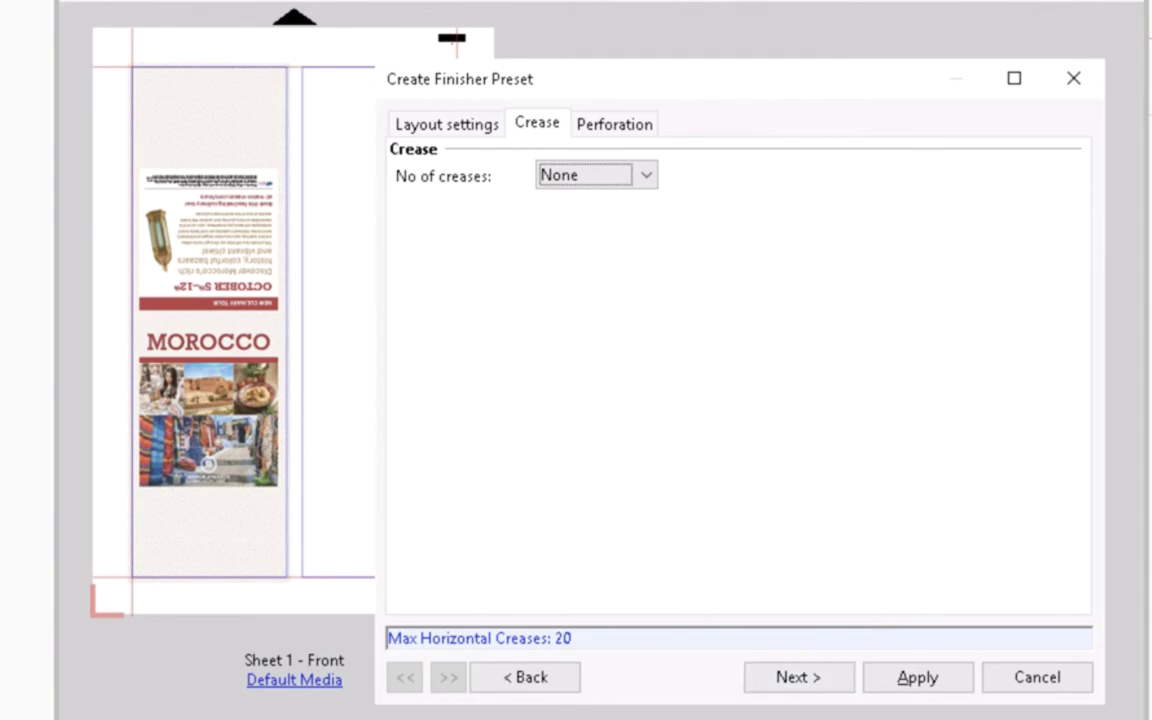
key(alt+Down)
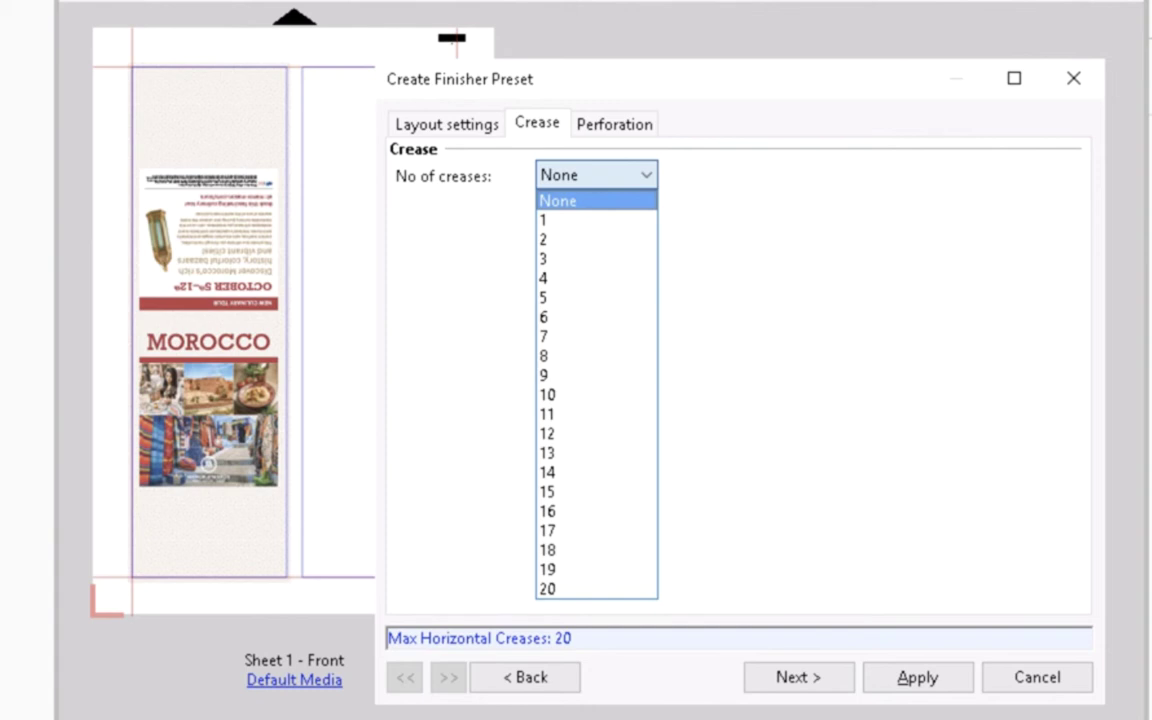
key(Down)
key(Down)
key(Down)
key(Return)
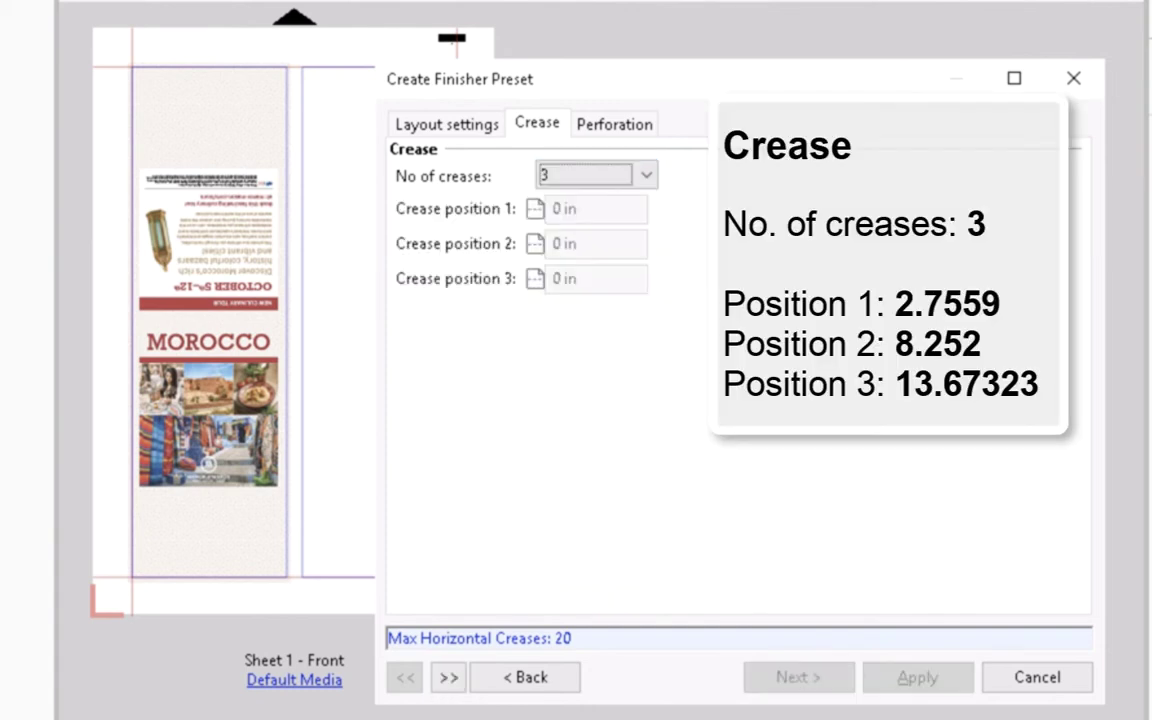
key(Tab)
text(2.)
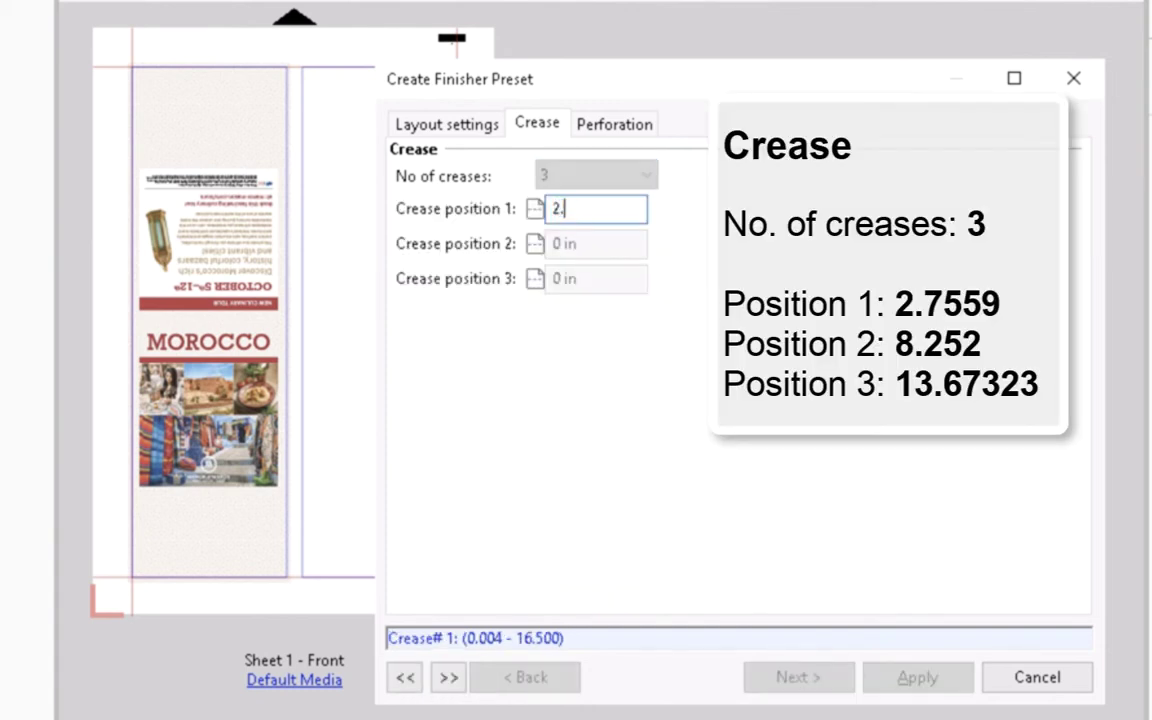
text(7559)
key(Tab)
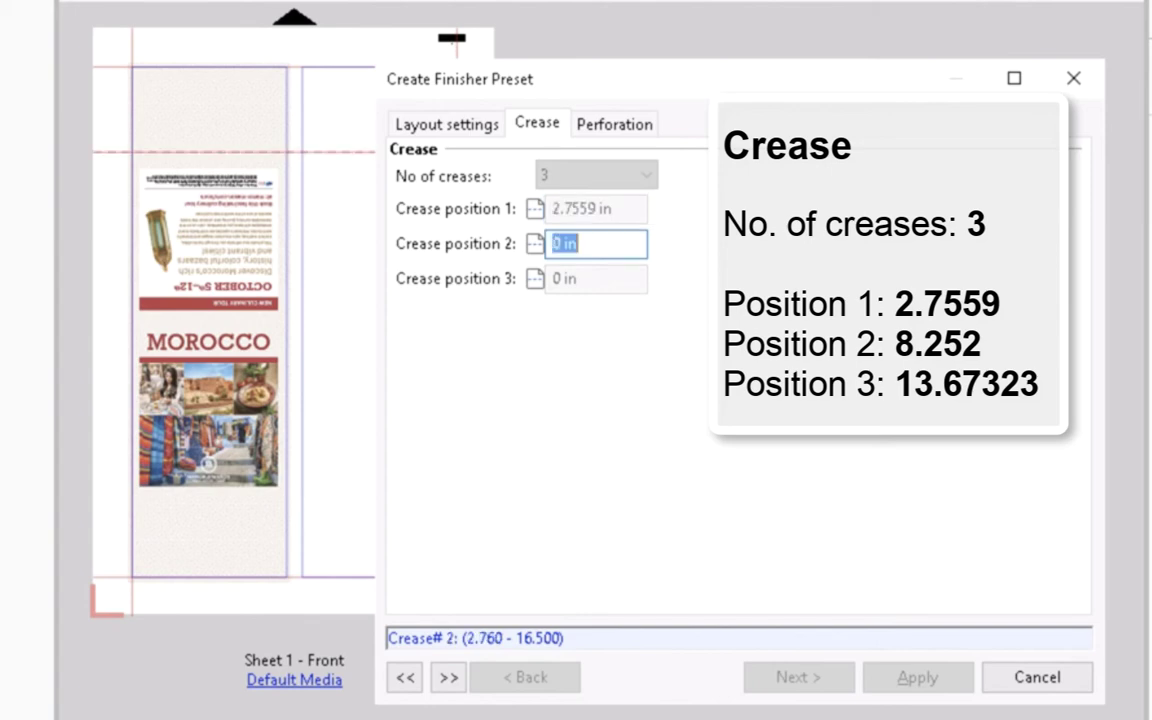
text(8.252)
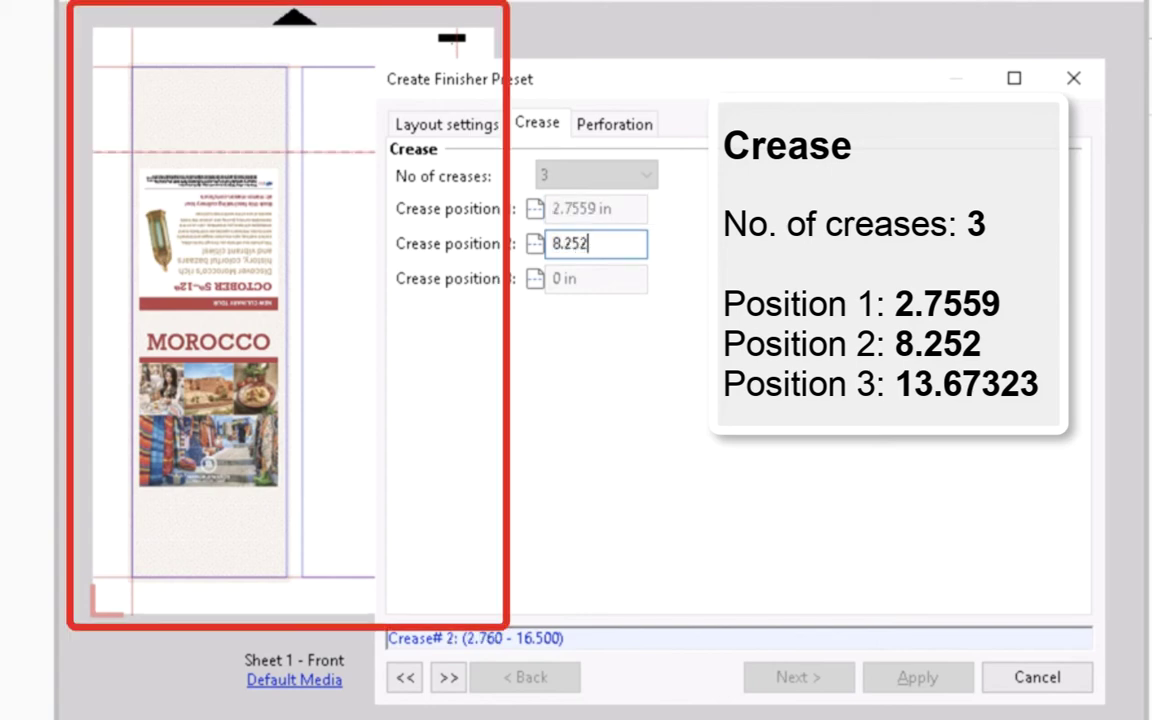
key(Tab)
text(13.632)
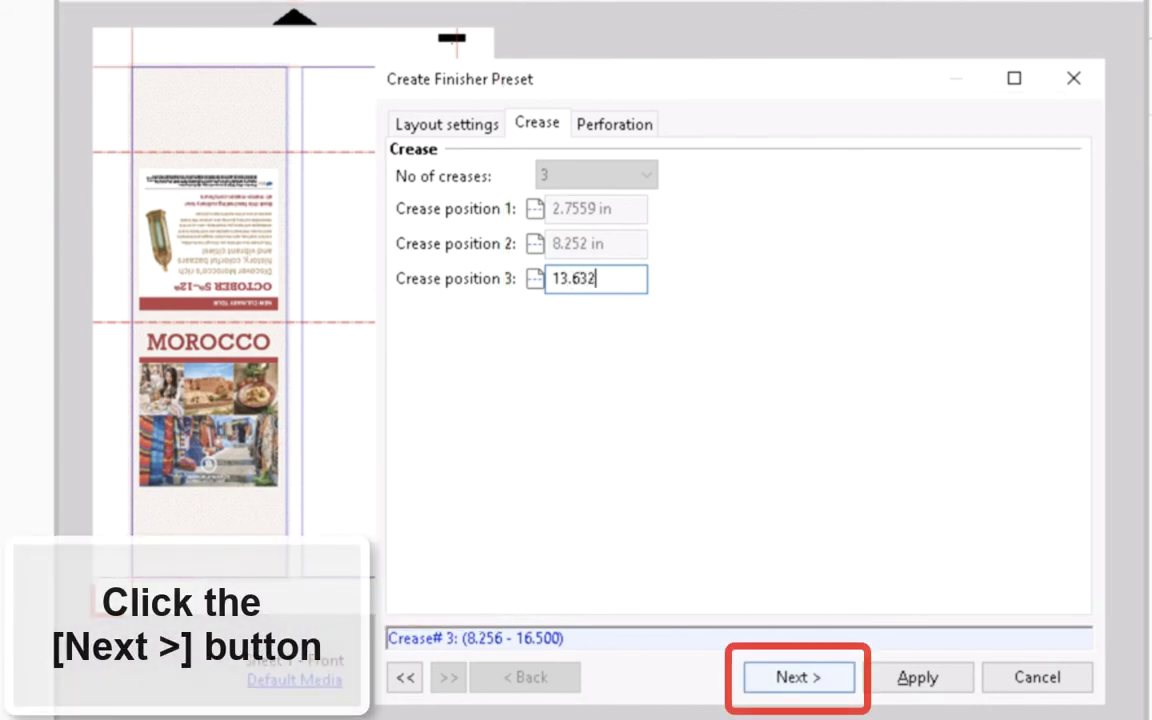
key(Return)
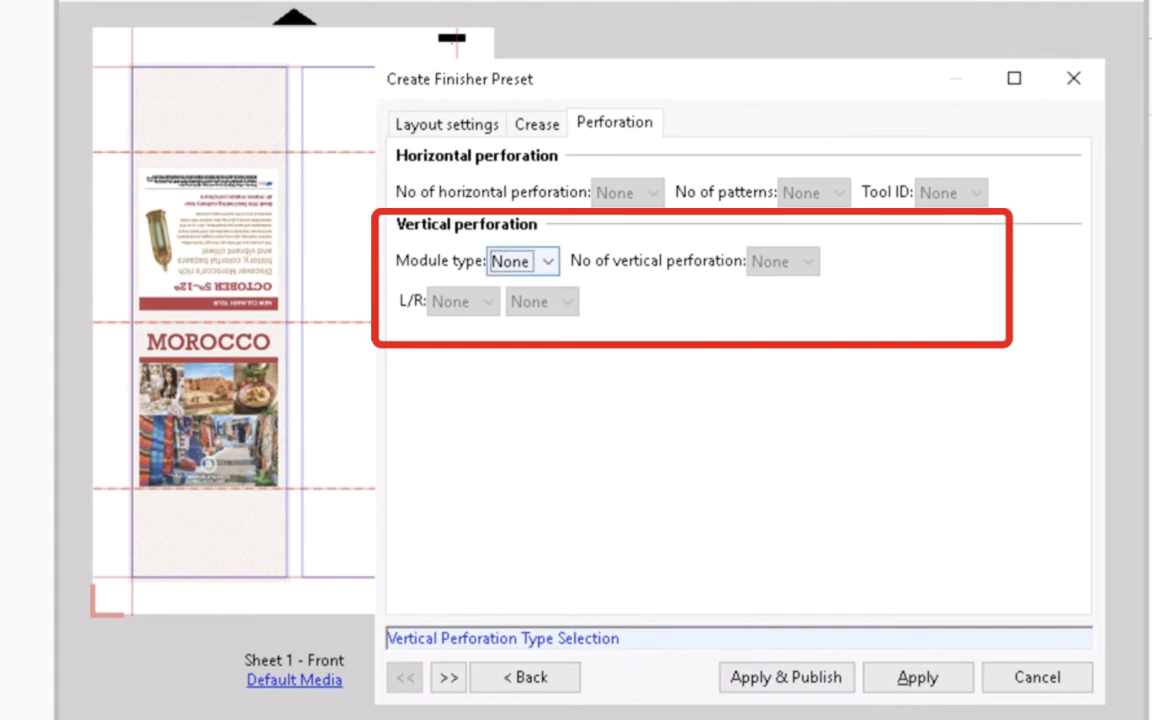
- Set the vertical perforation module to RTM, keeping Perf for both left and right columns
key(alt+Down)
key(Down)
key(Down)
key(Return)
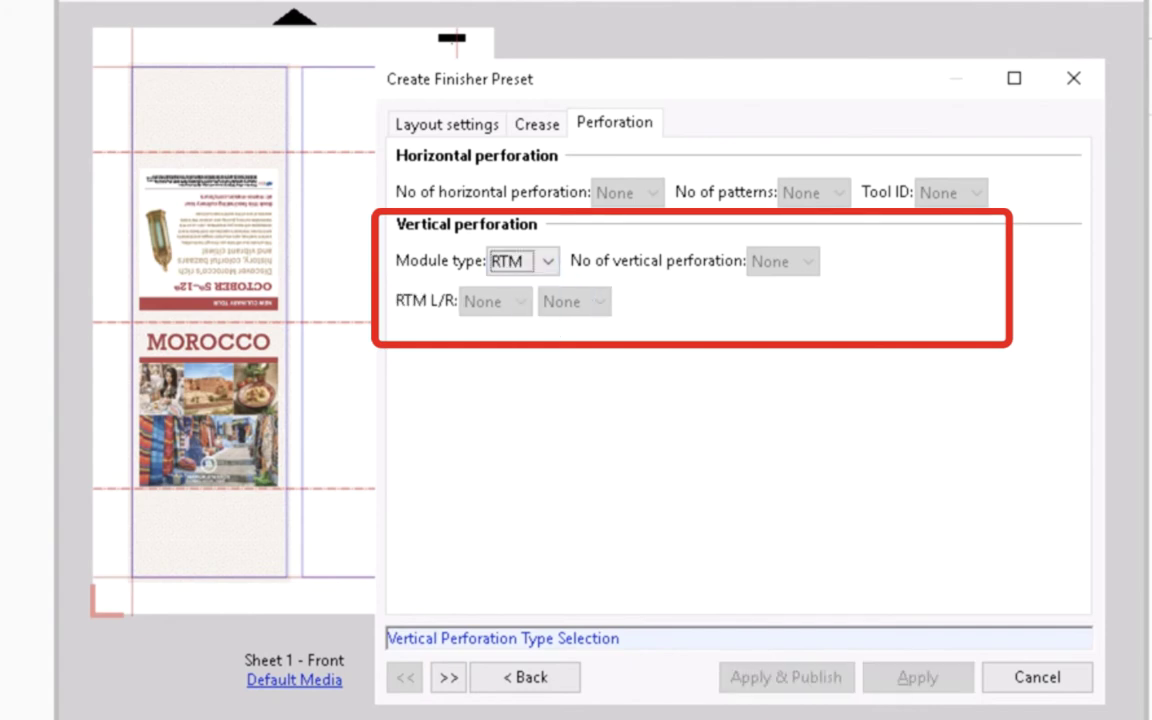
key(Tab)
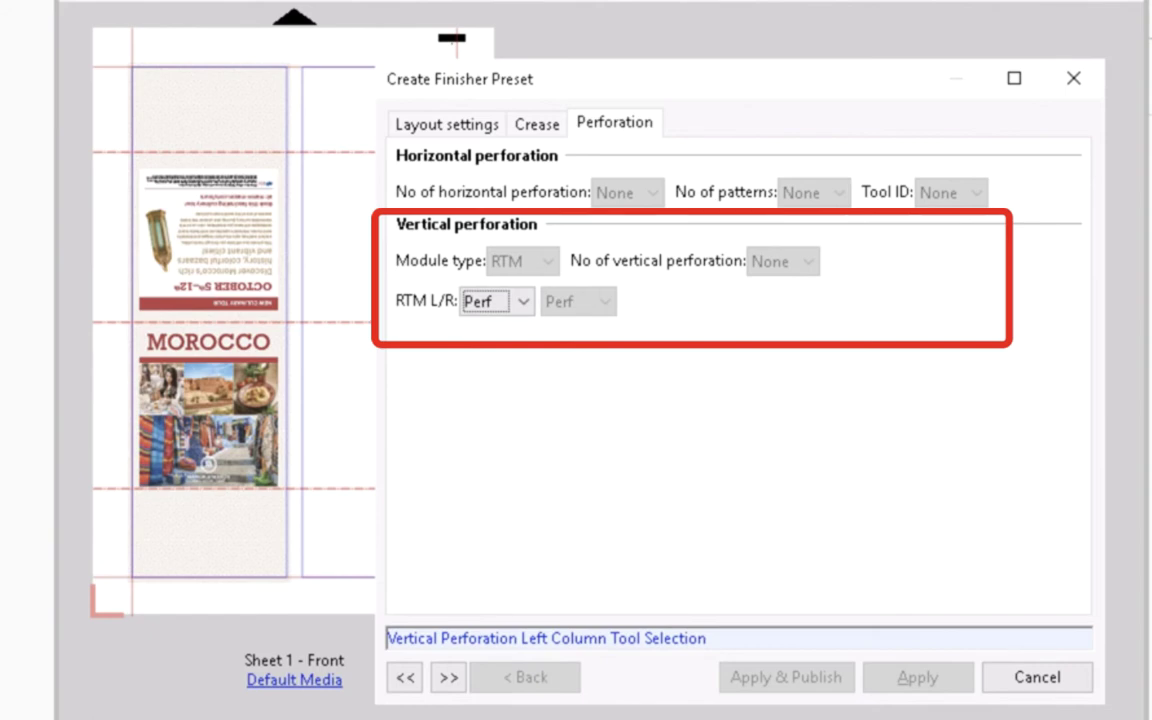
click(566, 301)
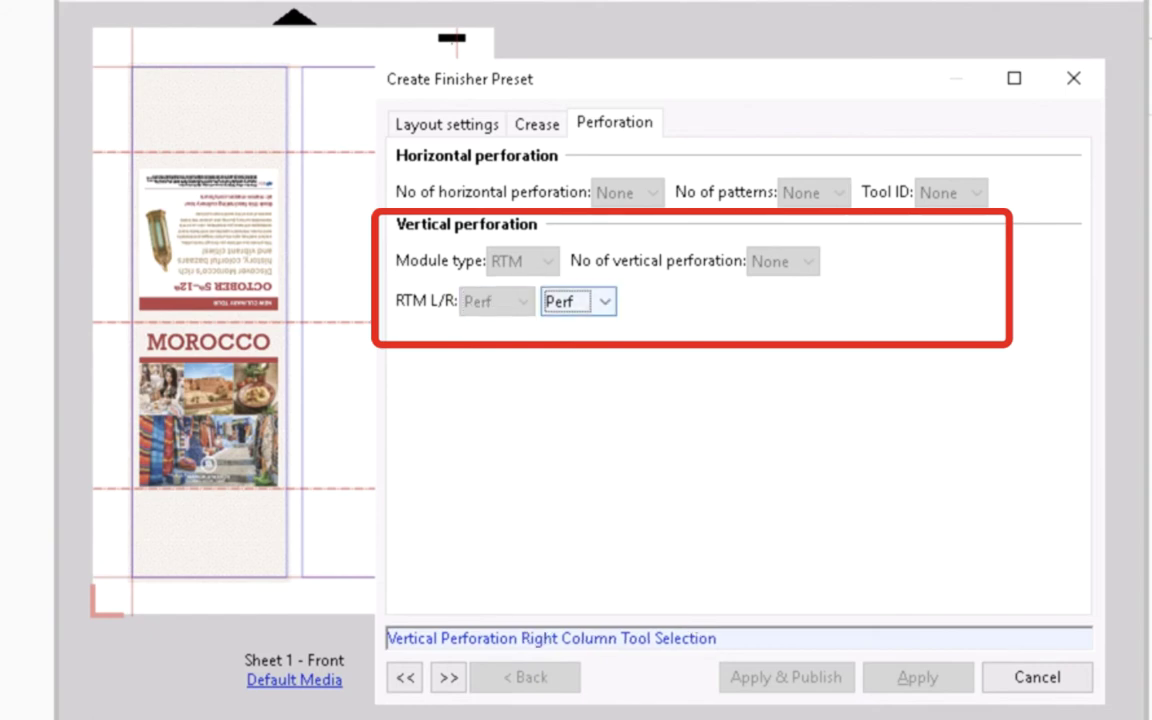
key(alt+Down)
key(Return)
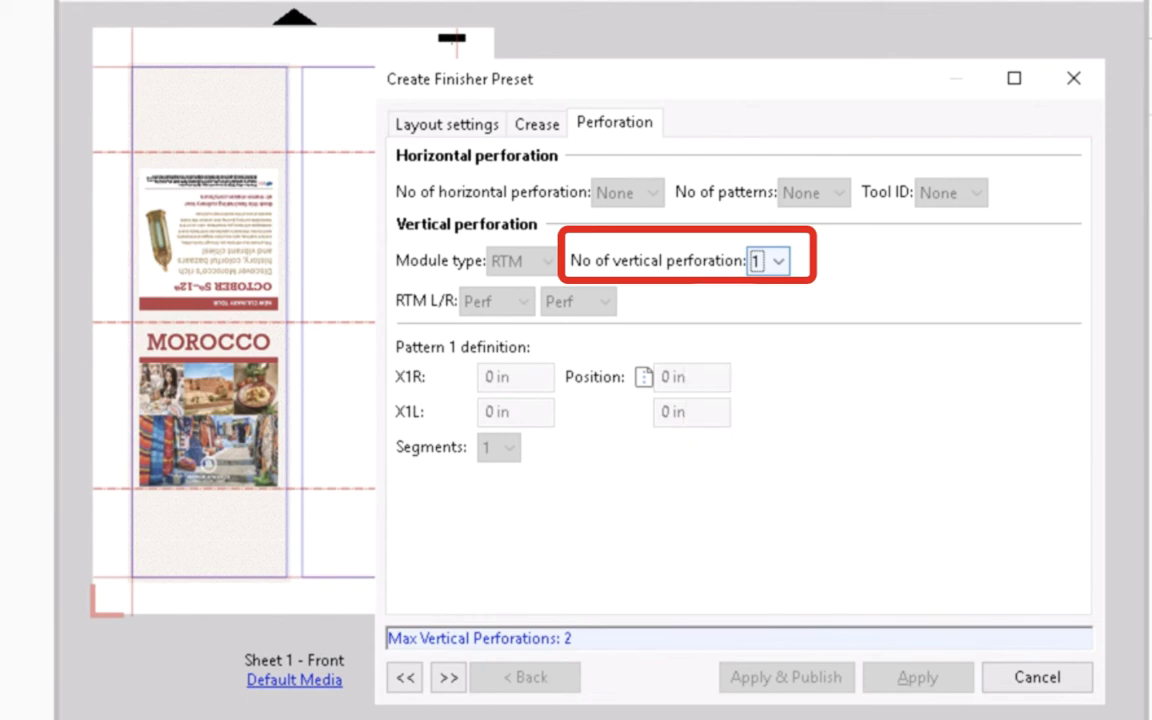
- Set the X1R perforation position to 2.5 in with two perforation segments
click(515, 377)
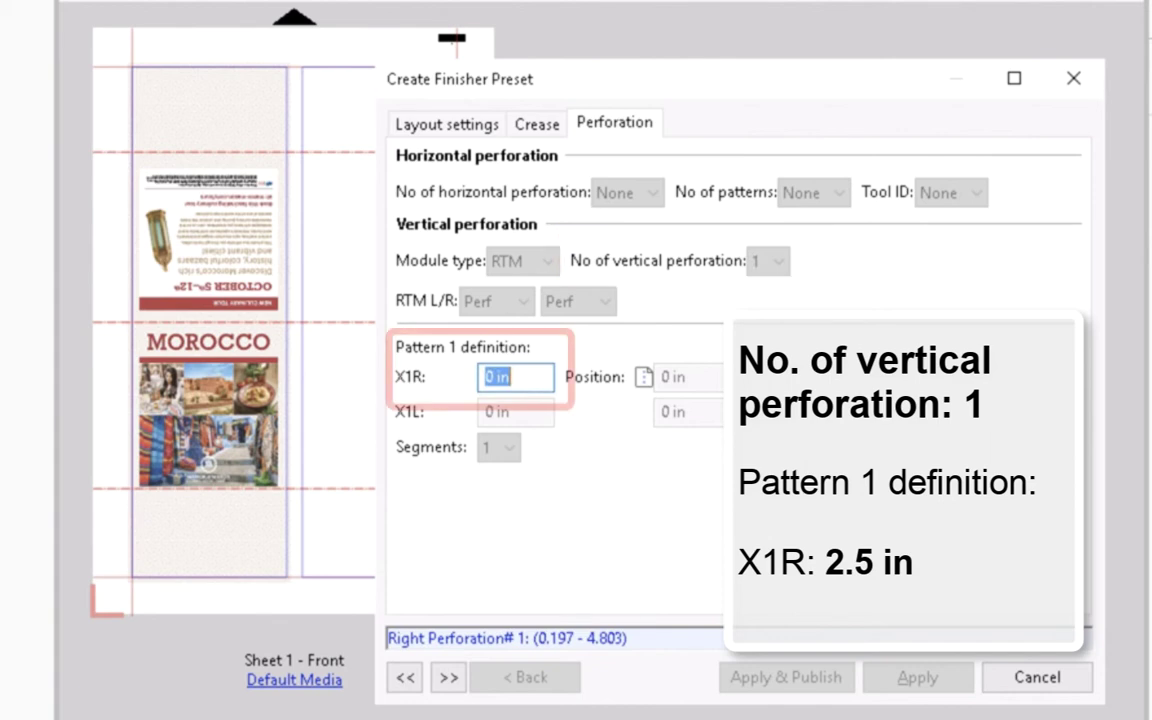
text(2.5)
key(Tab)
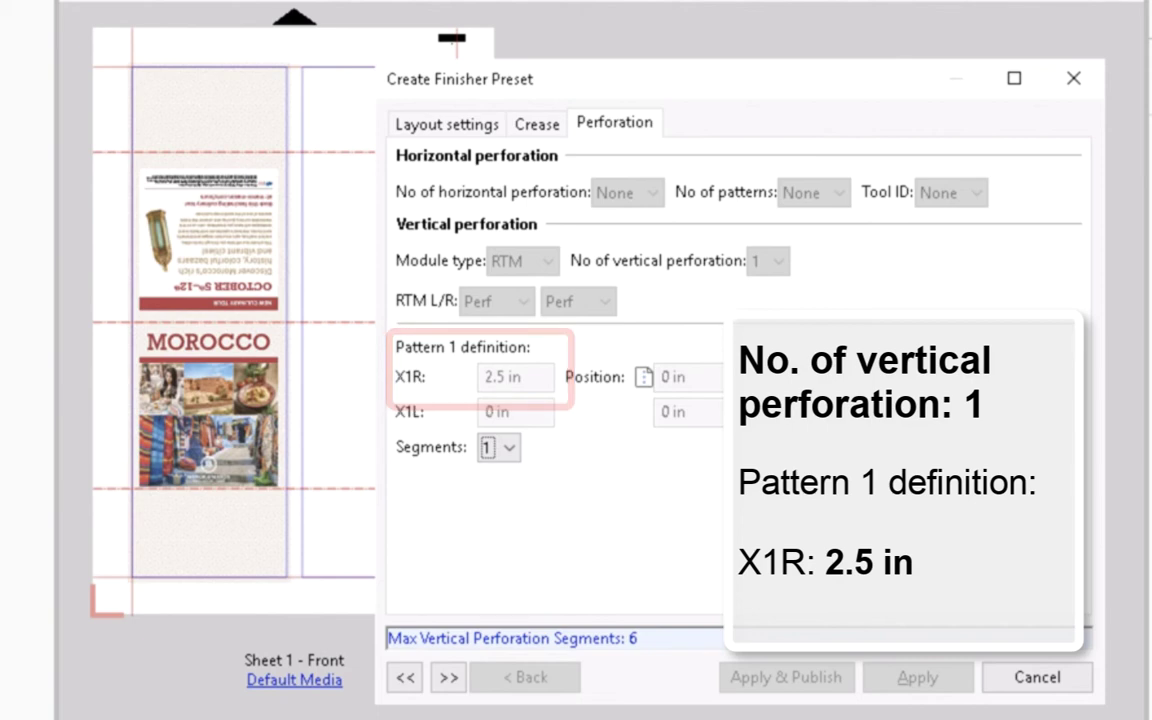
key(alt+Down)
key(Down)
key(Return)
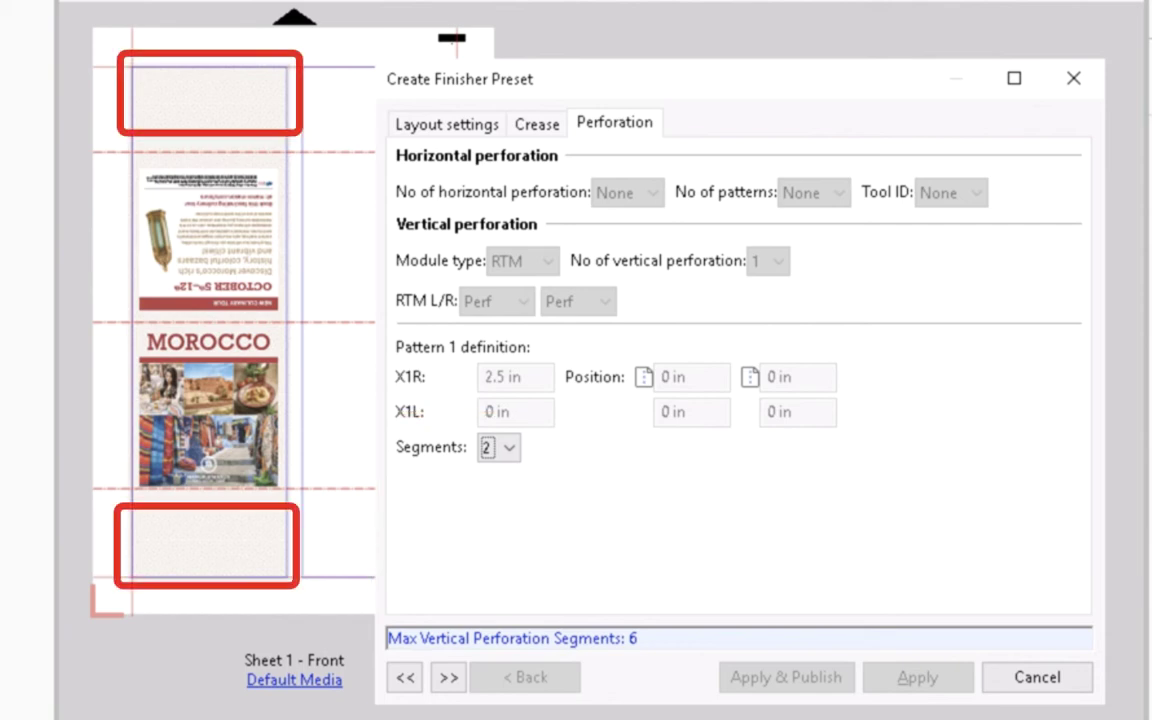
- Make the perforation segments span 0–1.752 in and 15.5–16.5 in
key(Tab)
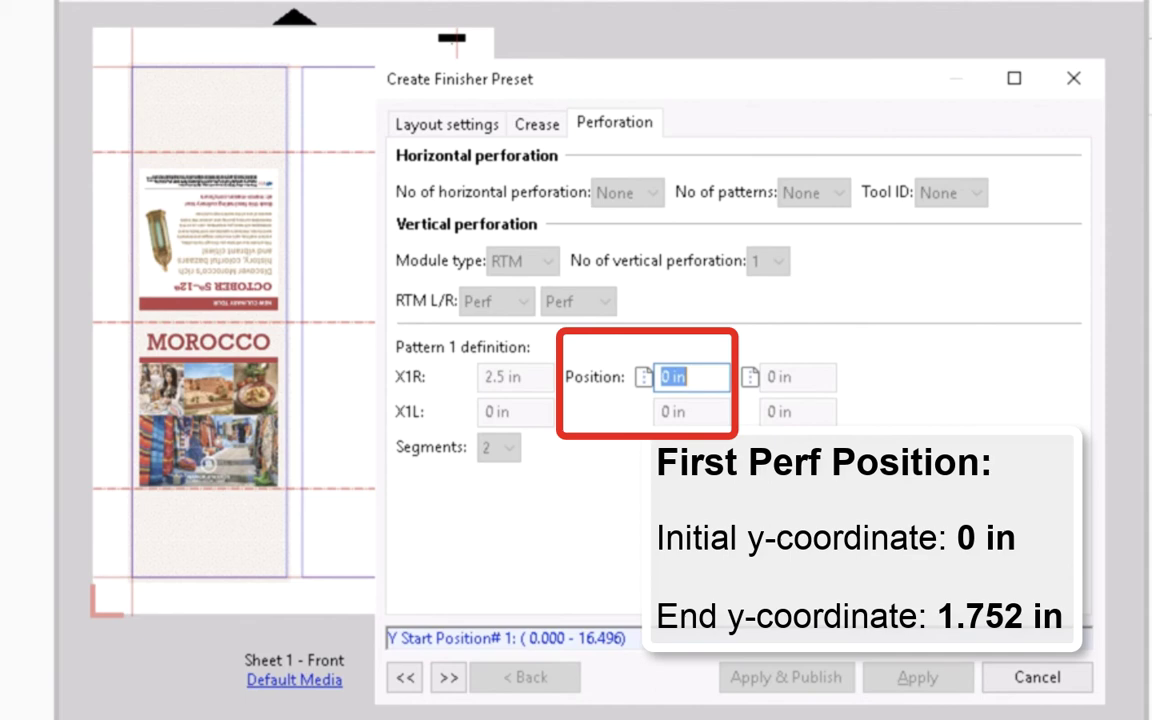
key(Tab)
text(1.752)
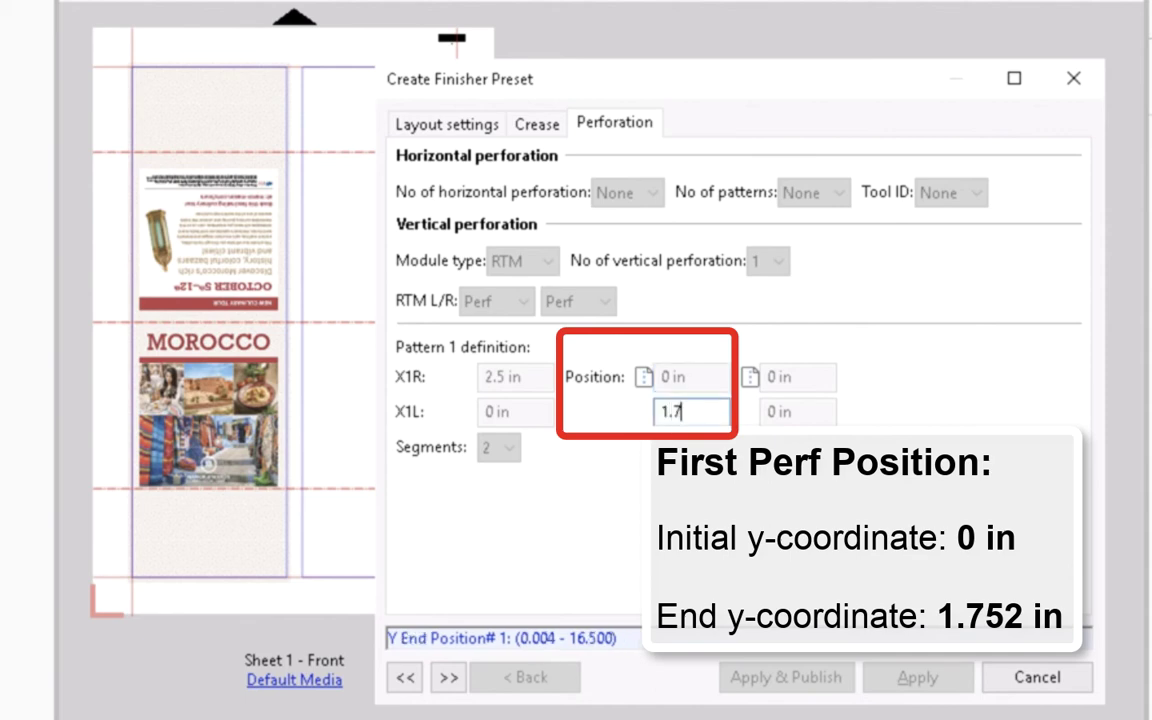
key(Tab)
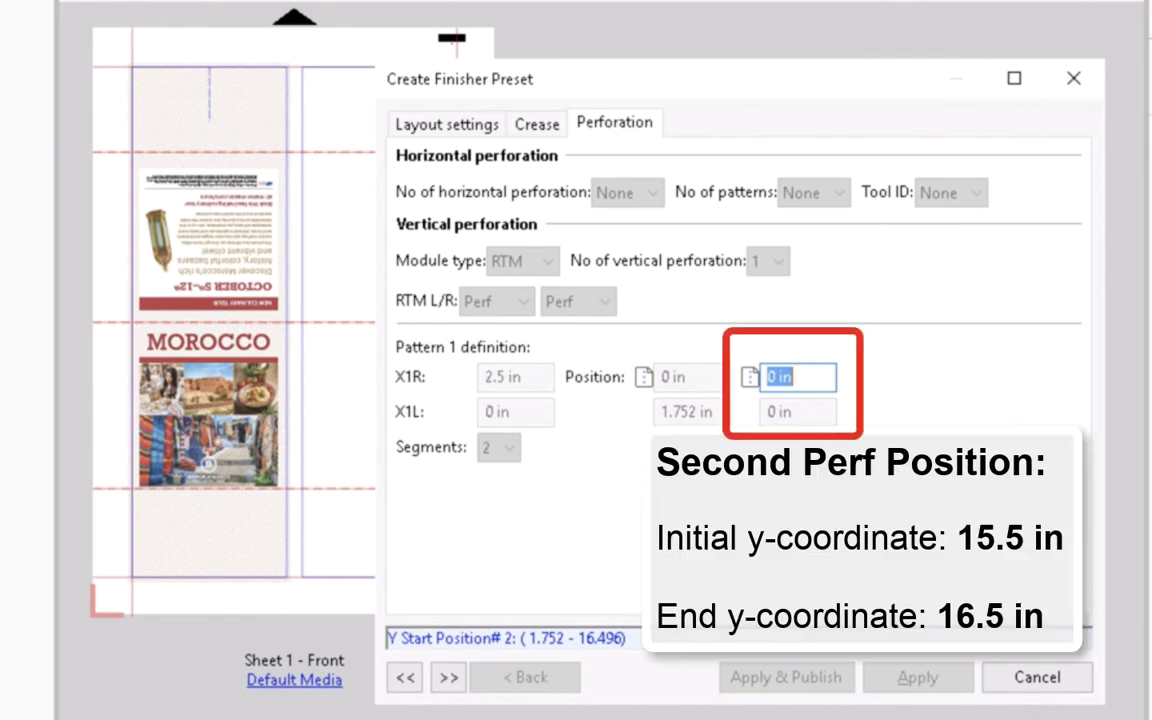
text(15.5)
key(Tab)
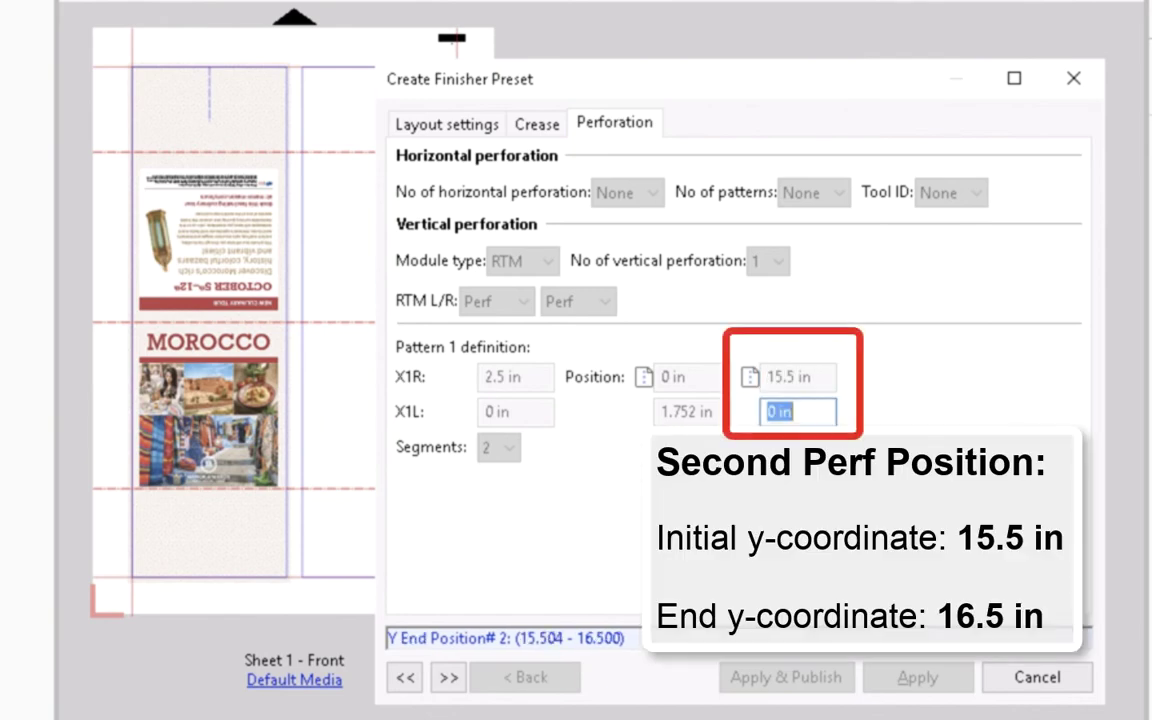
text(16.5)
key(Tab)
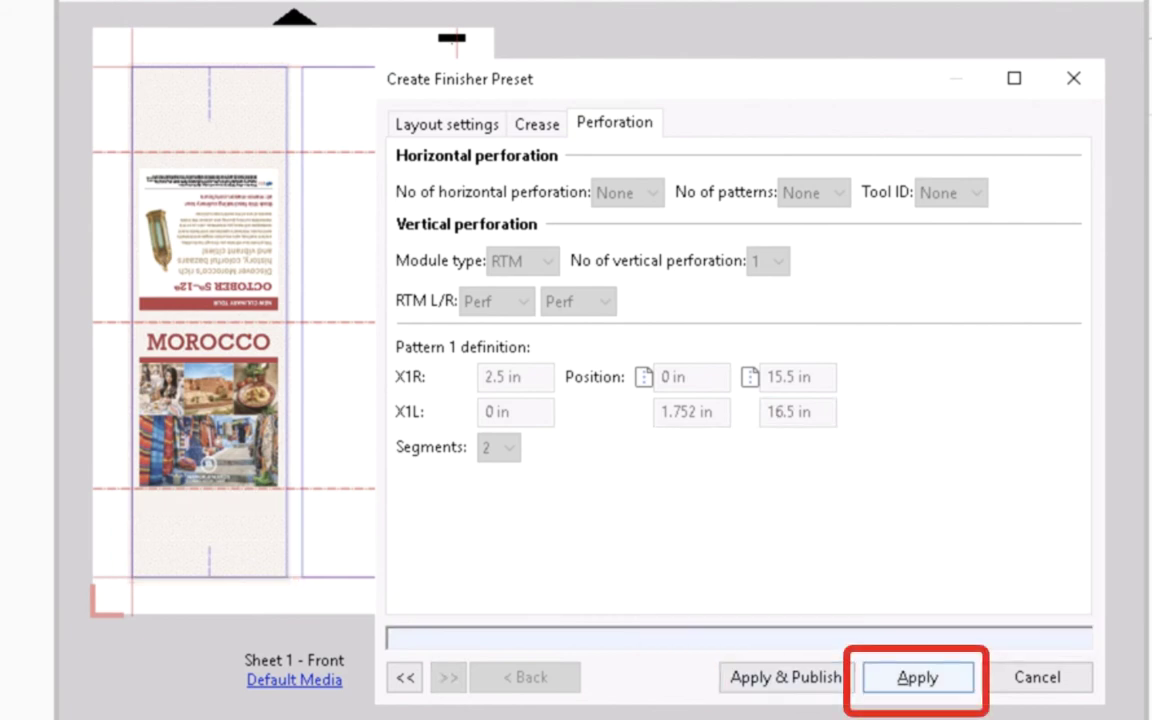
- Apply the finisher preset and change page placement from Unique to Repeat for a two-up sheet
click(917, 677)
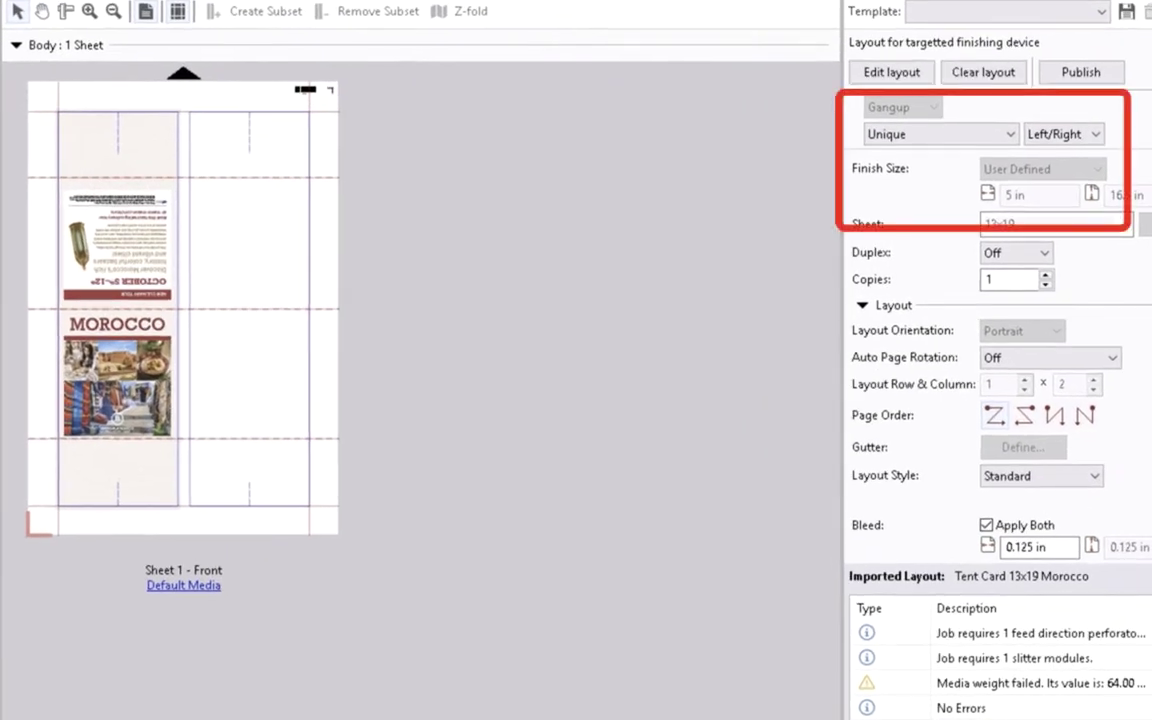
key(alt+Down)
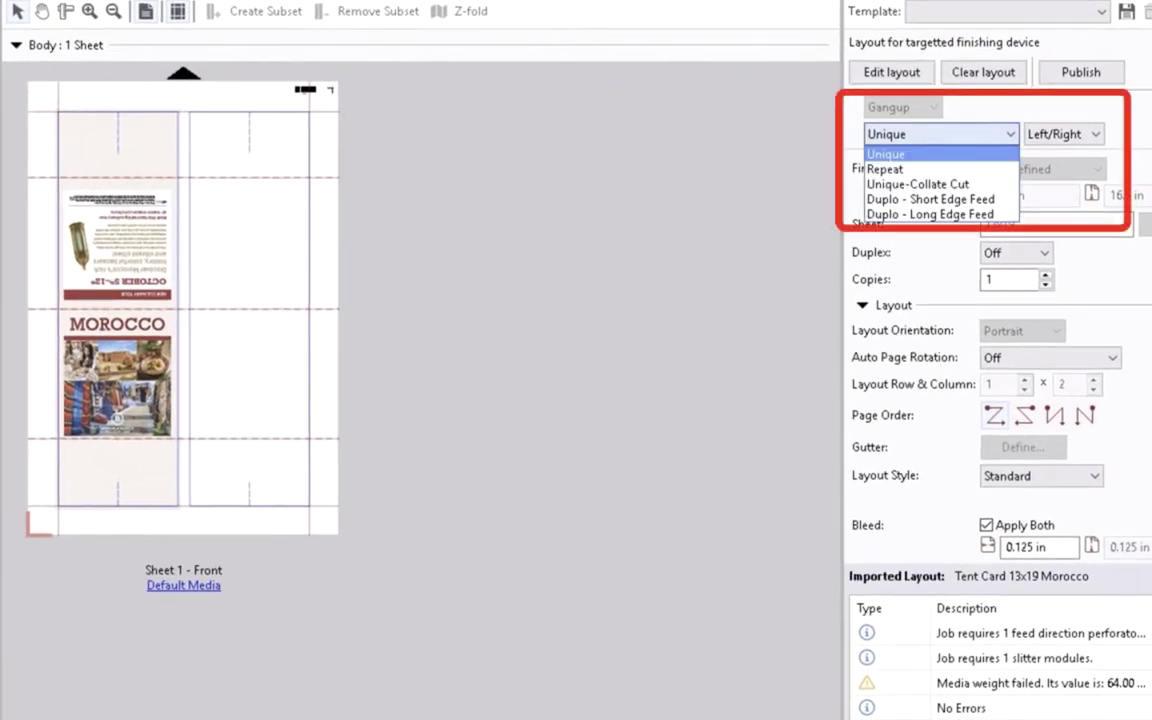
key(Down)
key(Return)
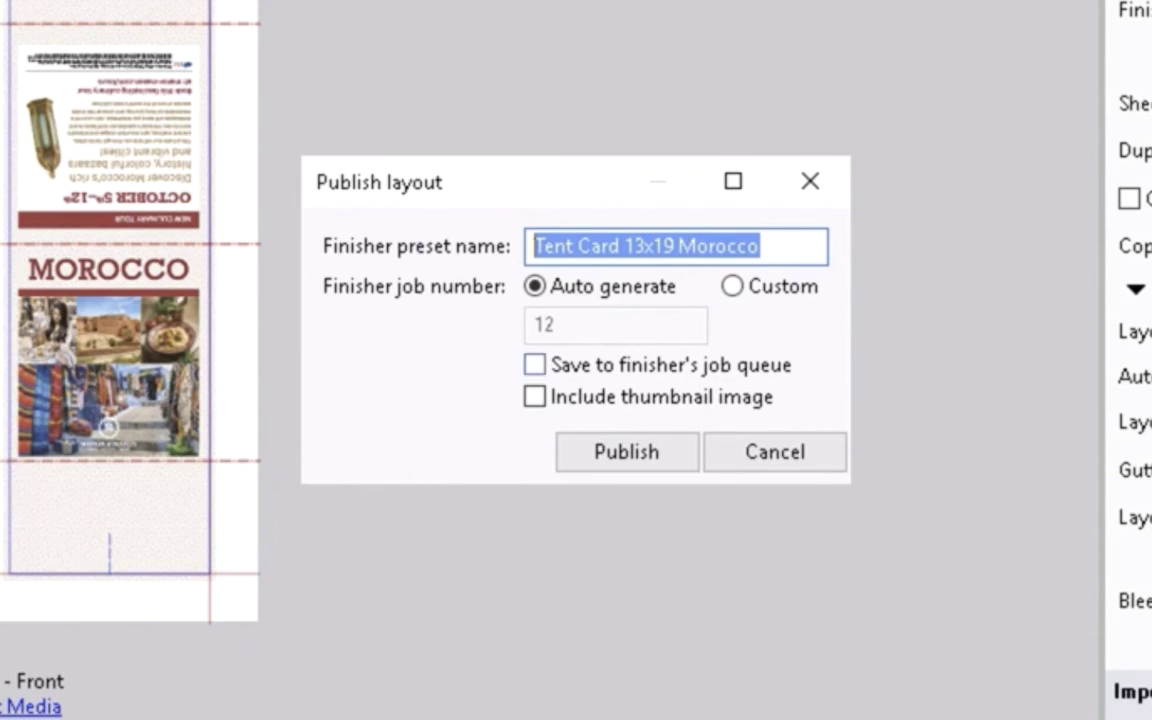
- Publish the layout to the Duplo controller, saving to the finisher's job queue with a thumbnail image
click(535, 364)
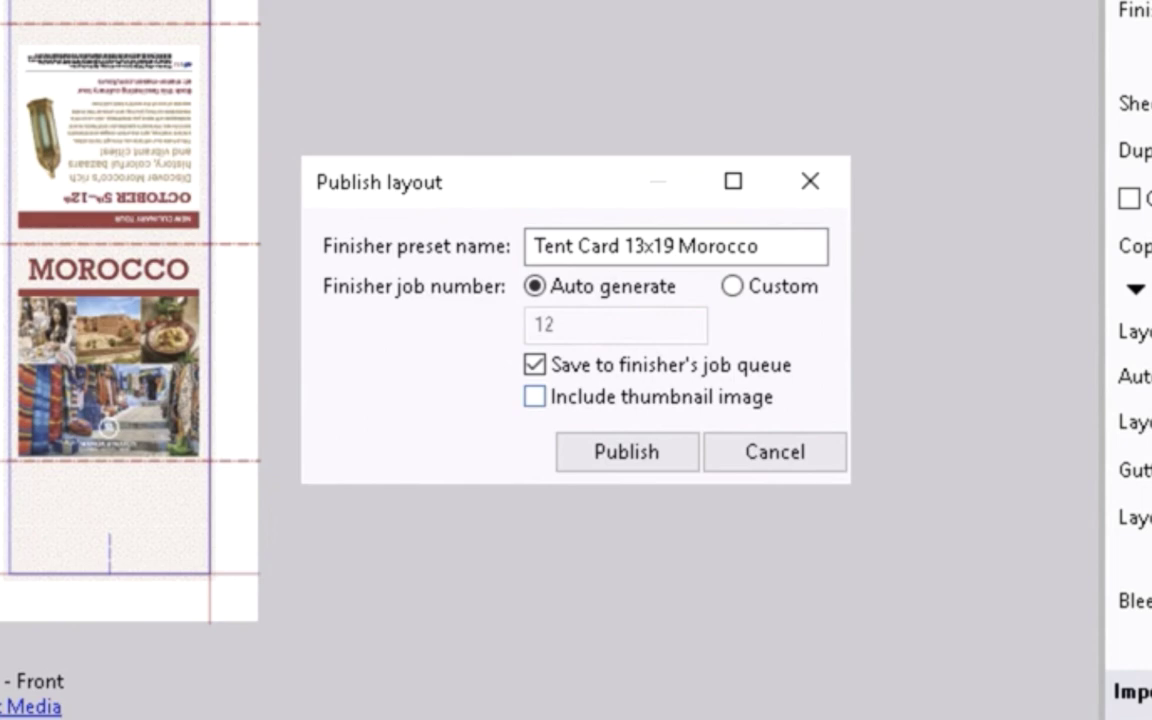
click(535, 396)
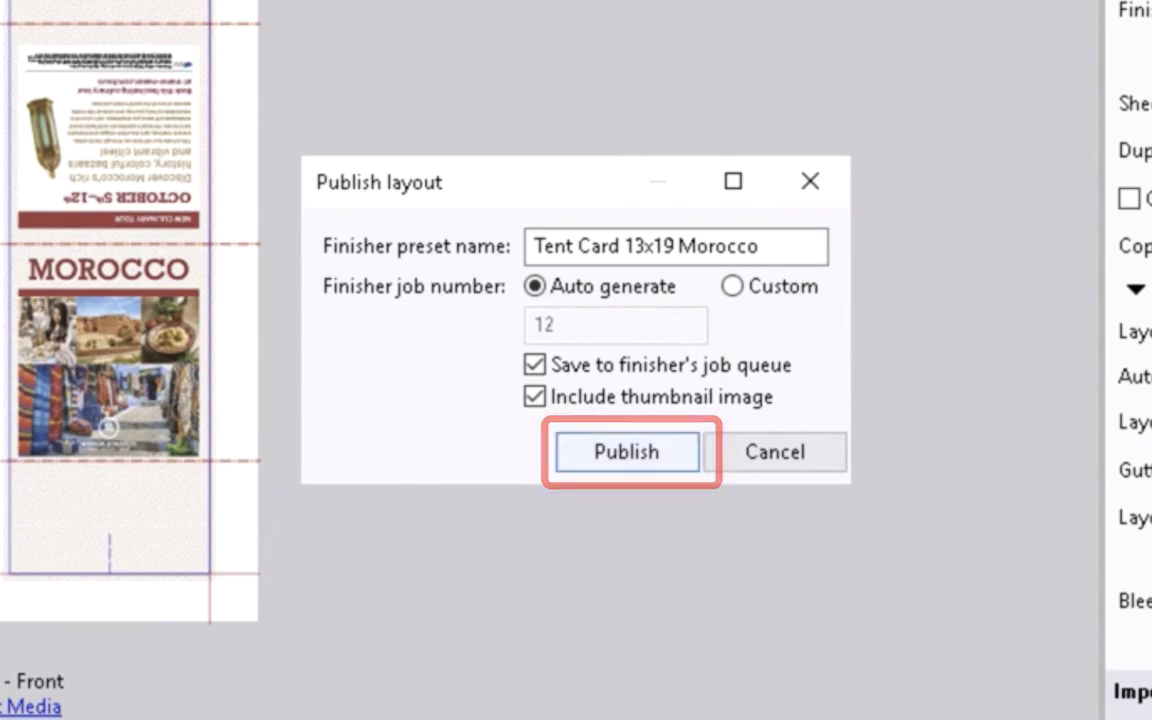
click(626, 451)
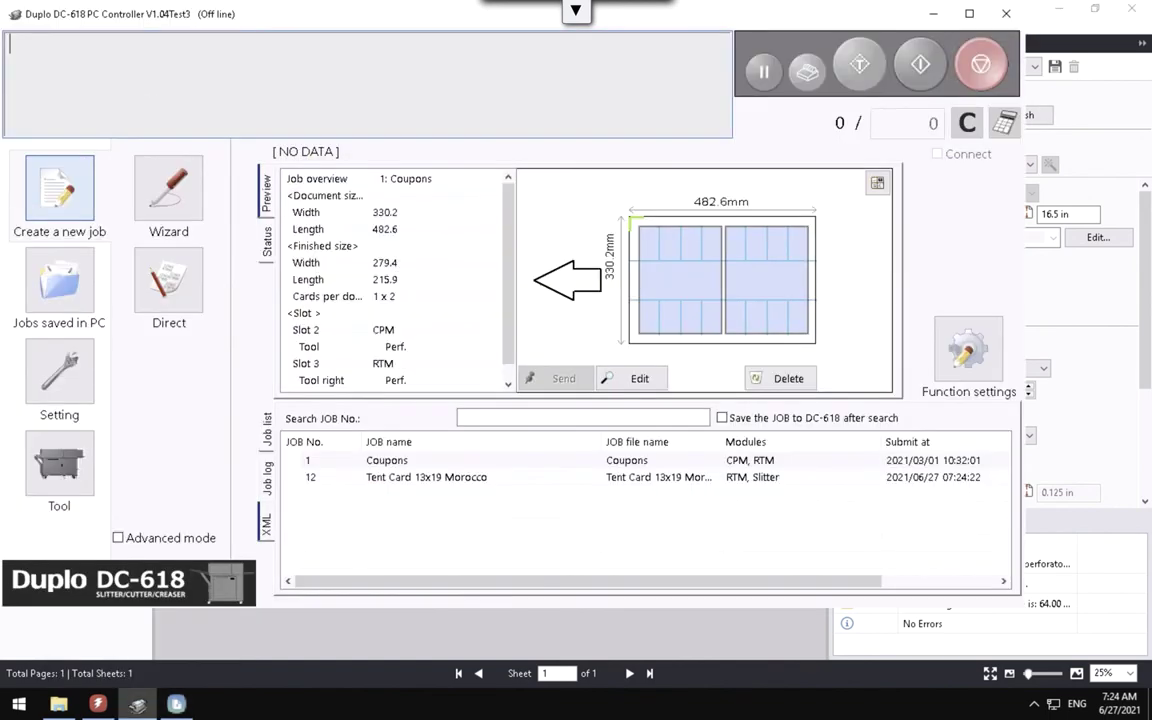
- Preview job 12 Tent Card 13x19 Morocco in the PC Controller job list
click(426, 477)
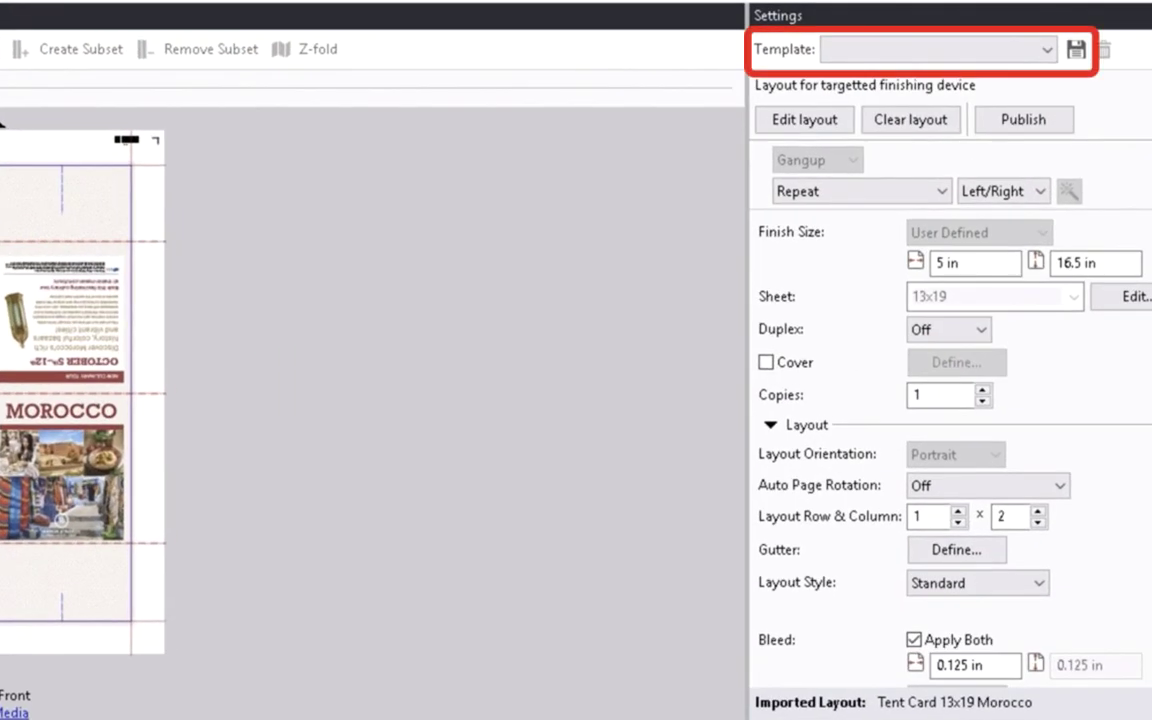
- Save the current layout as the template 'Tent Card 13x19 Morocco'
click(1076, 49)
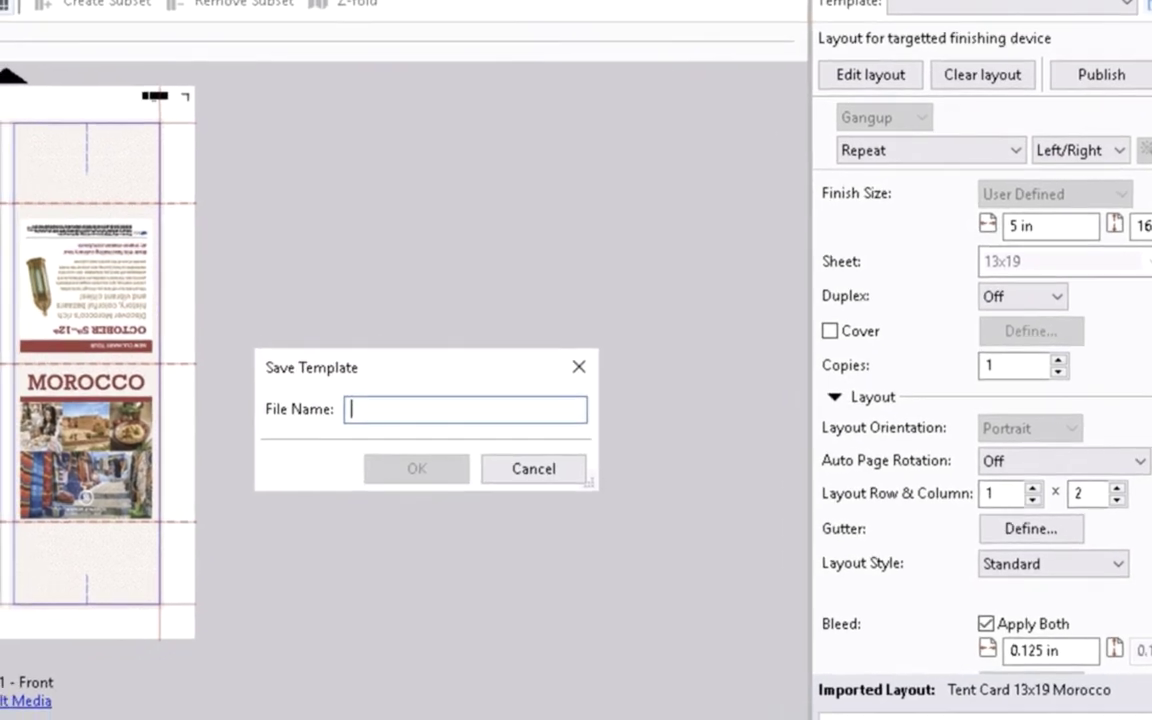
text(Te)
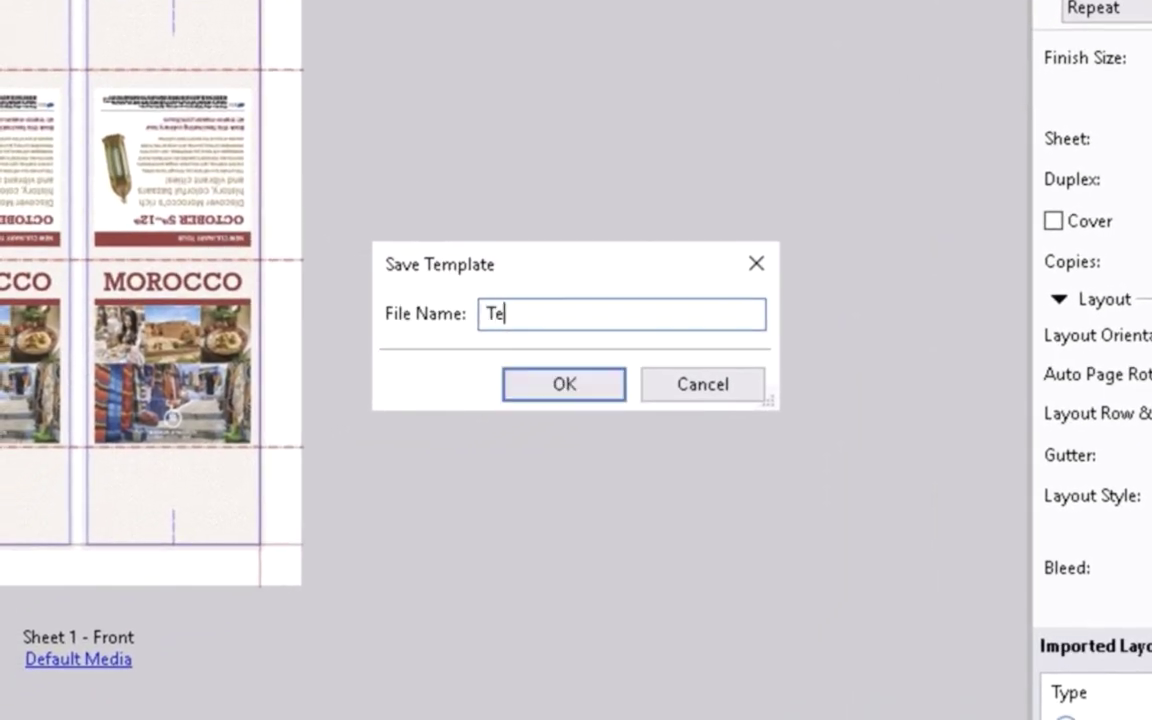
text(nt Card 13x19)
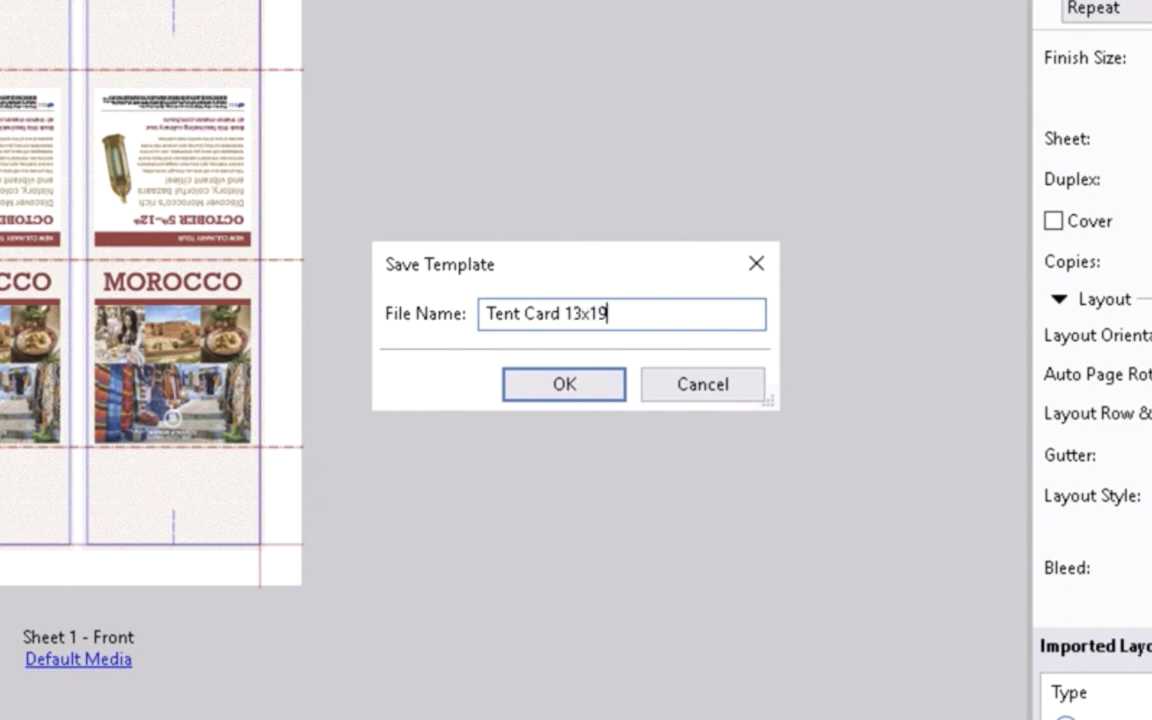
text( Moroc)
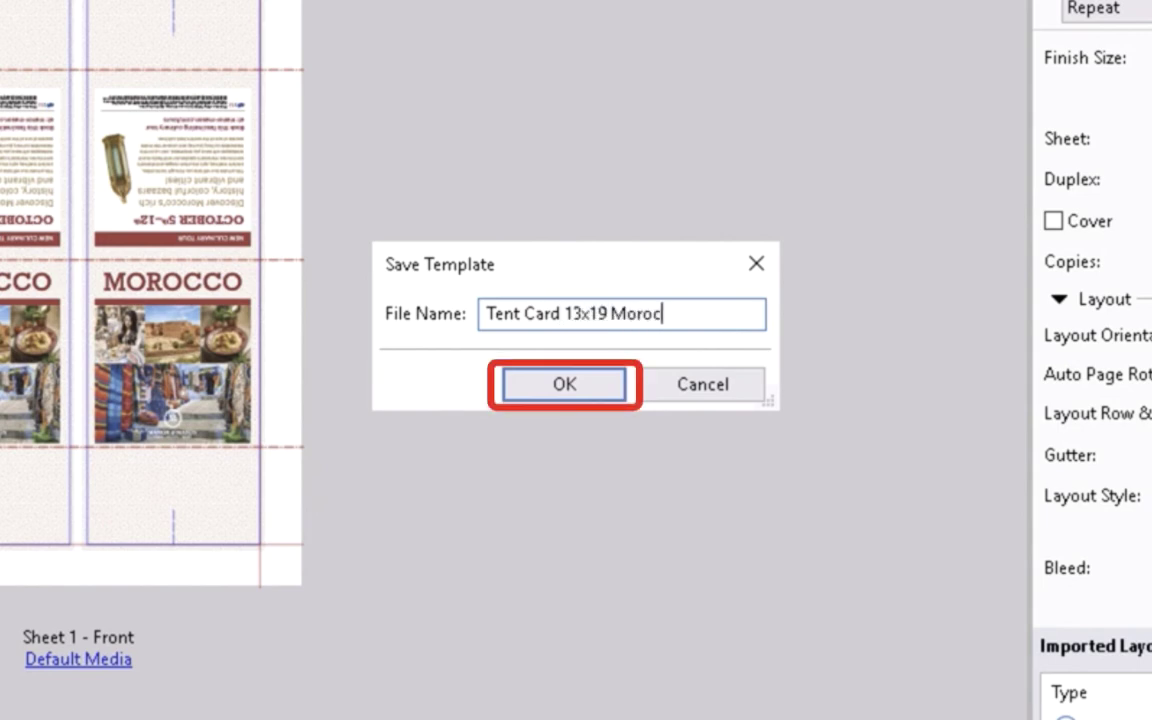
text(co)
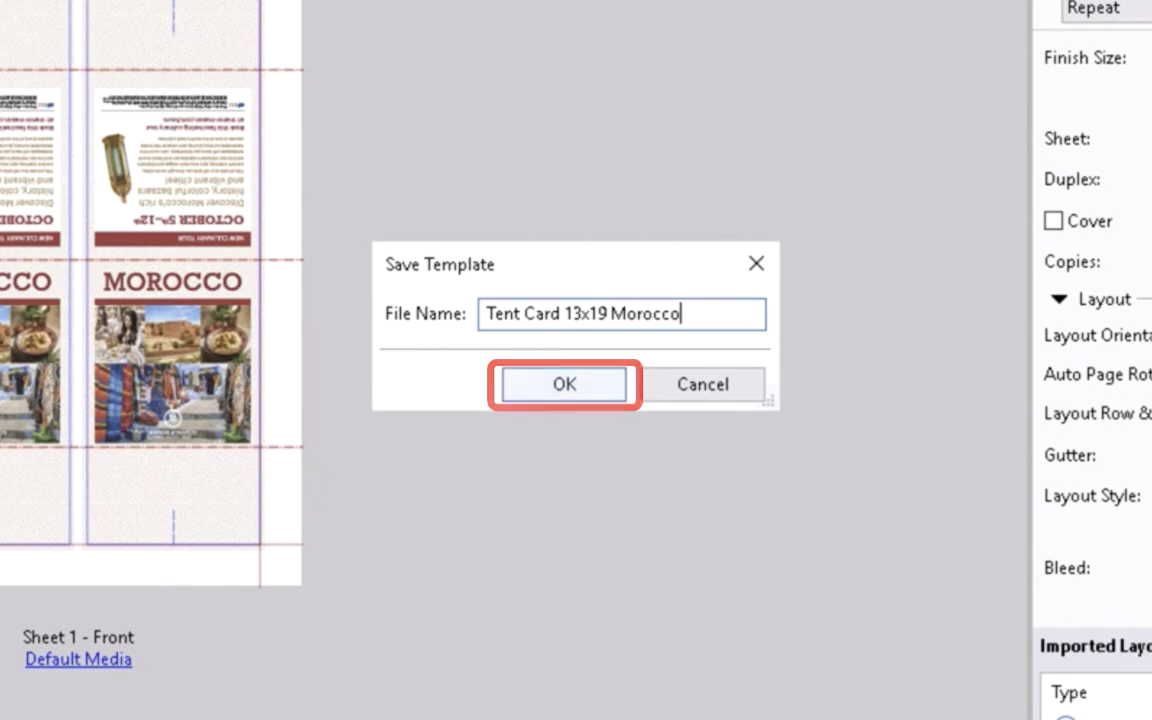
key(Return)
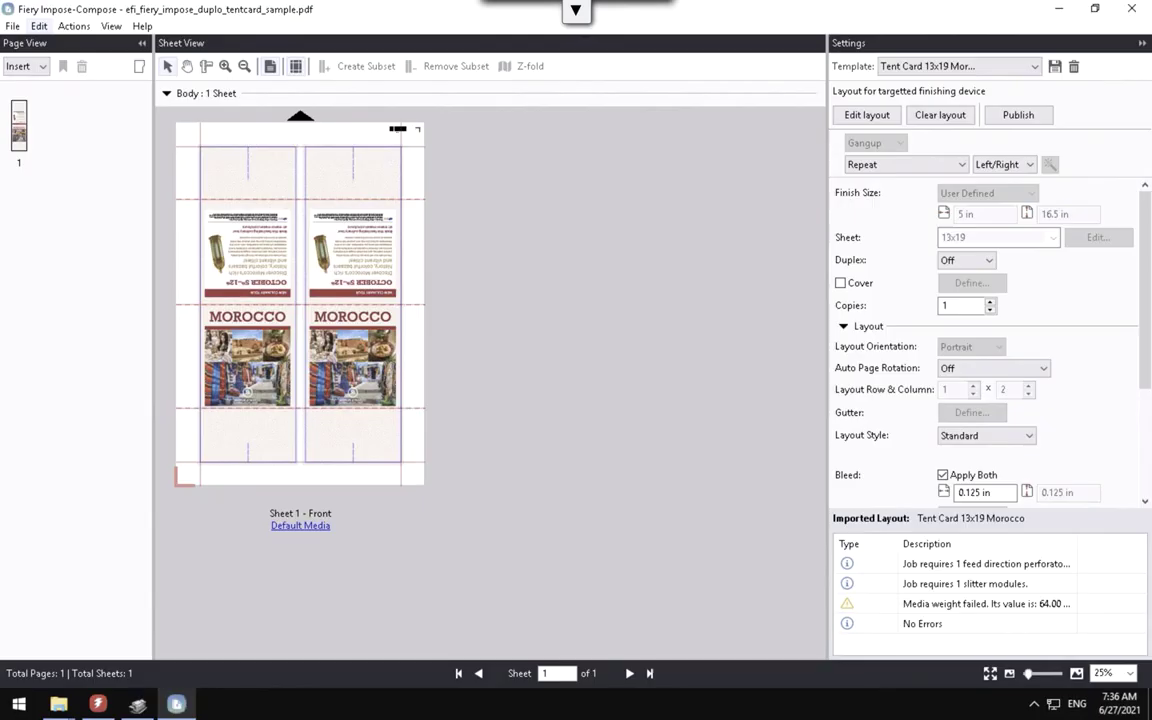
- In Finishers preferences, import presets by browsing to Desktop > tutorial > Samples
key(alt+e)
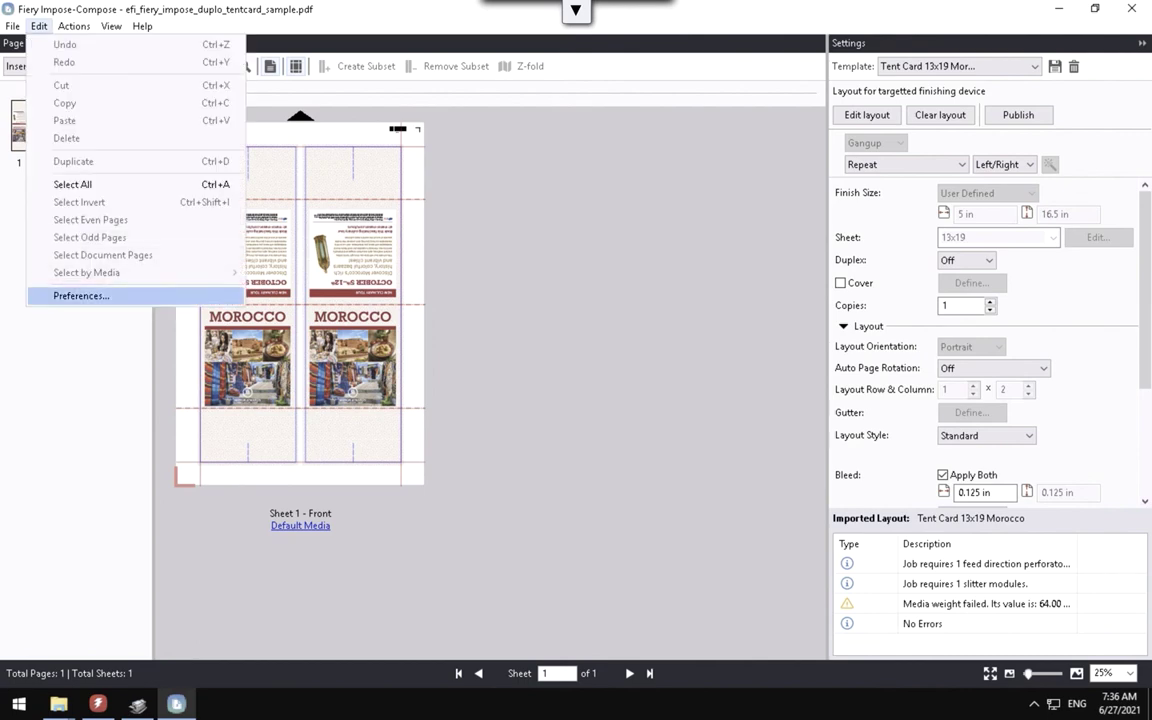
key(Return)
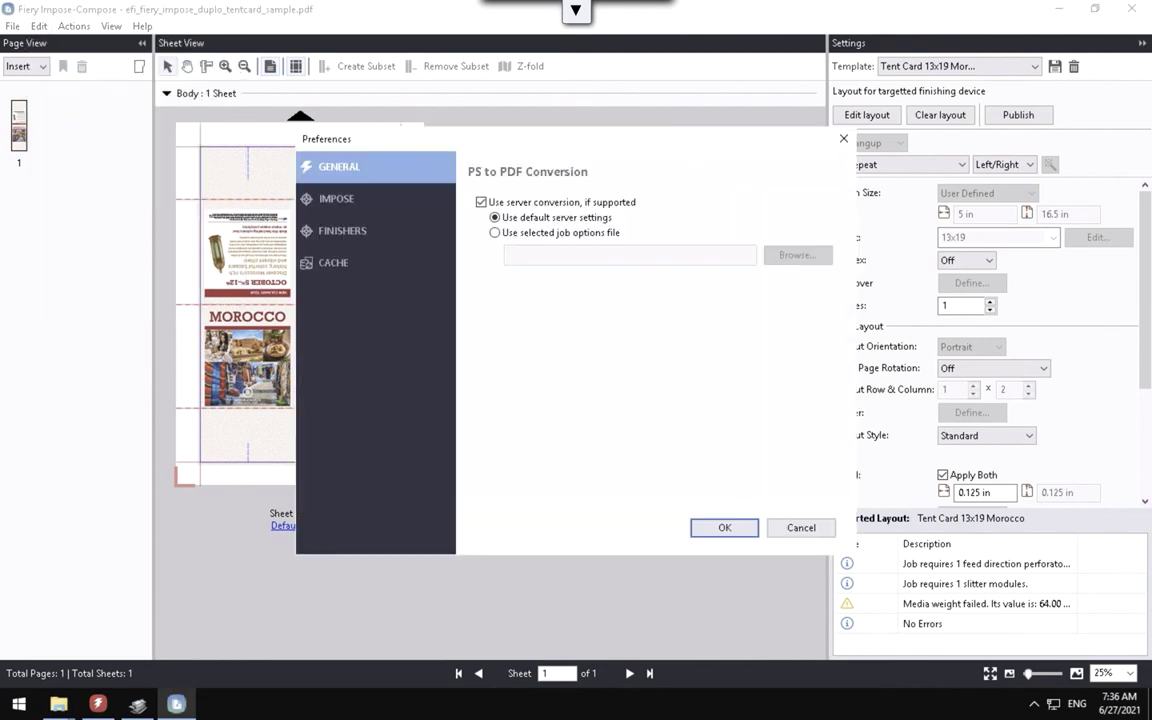
click(342, 230)
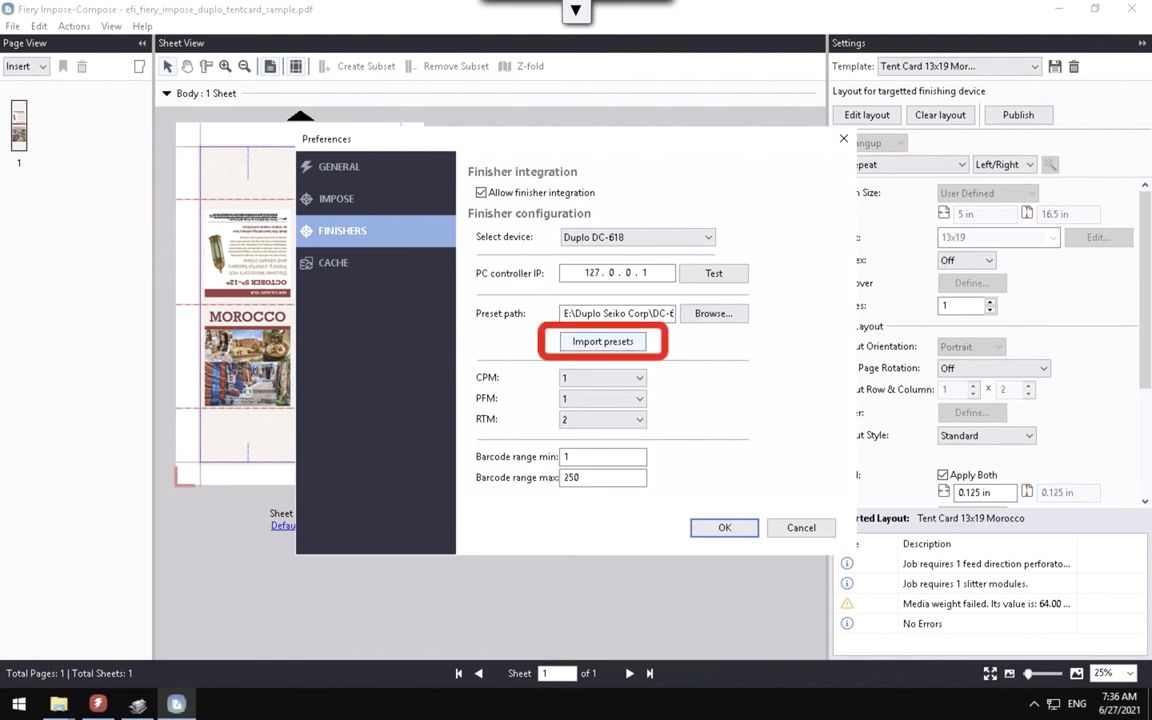
click(602, 341)
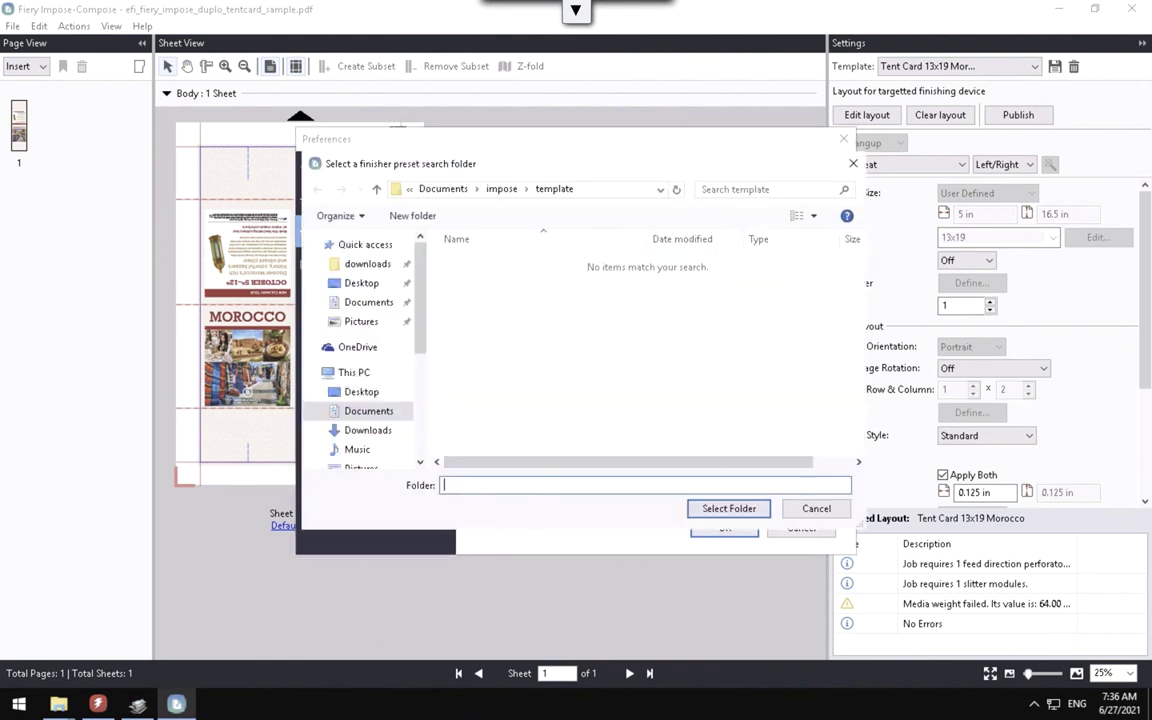
click(361, 283)
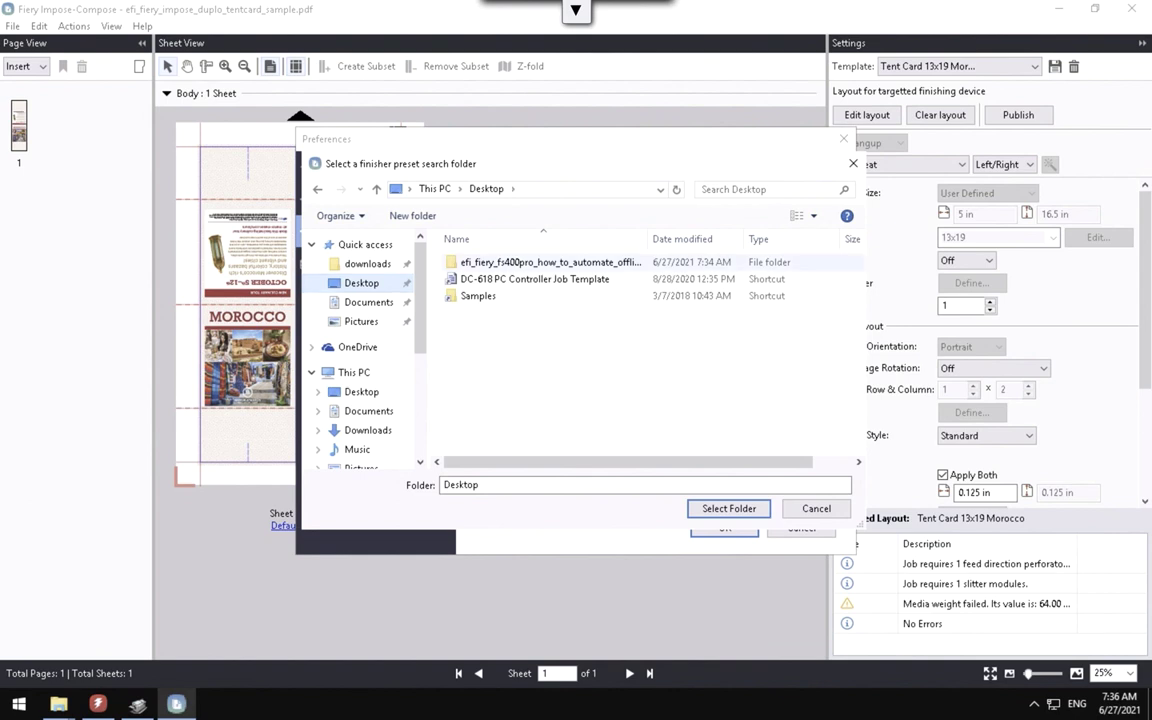
double_click(550, 262)
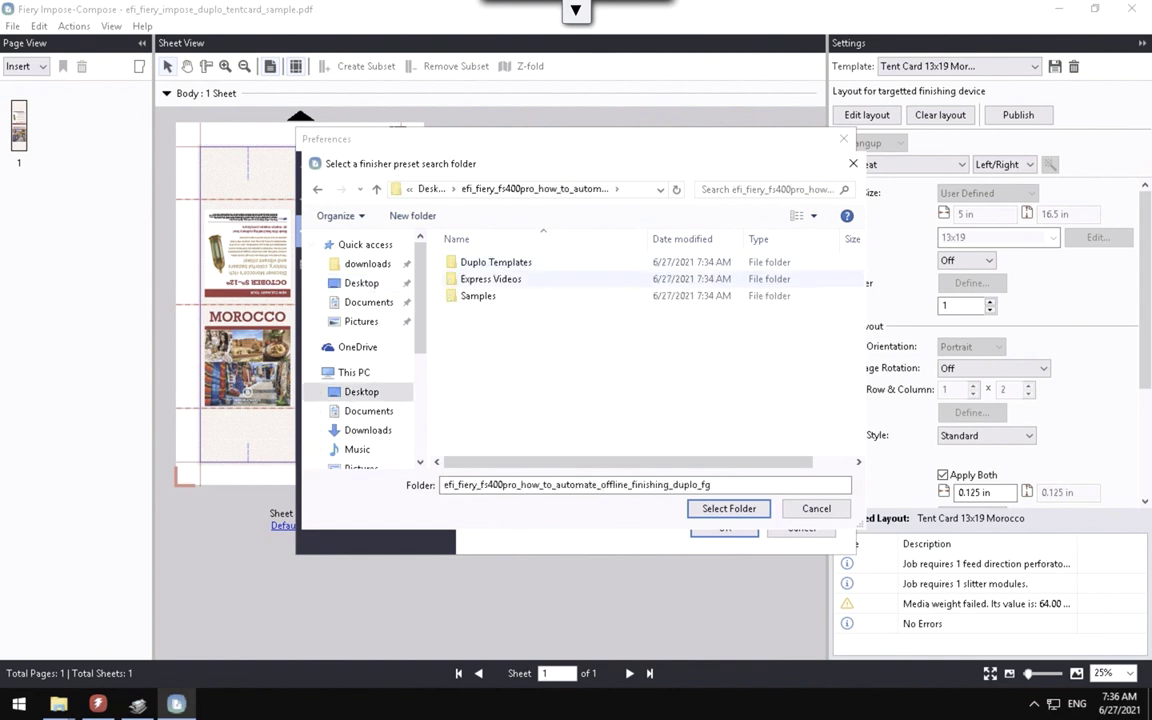
double_click(478, 296)
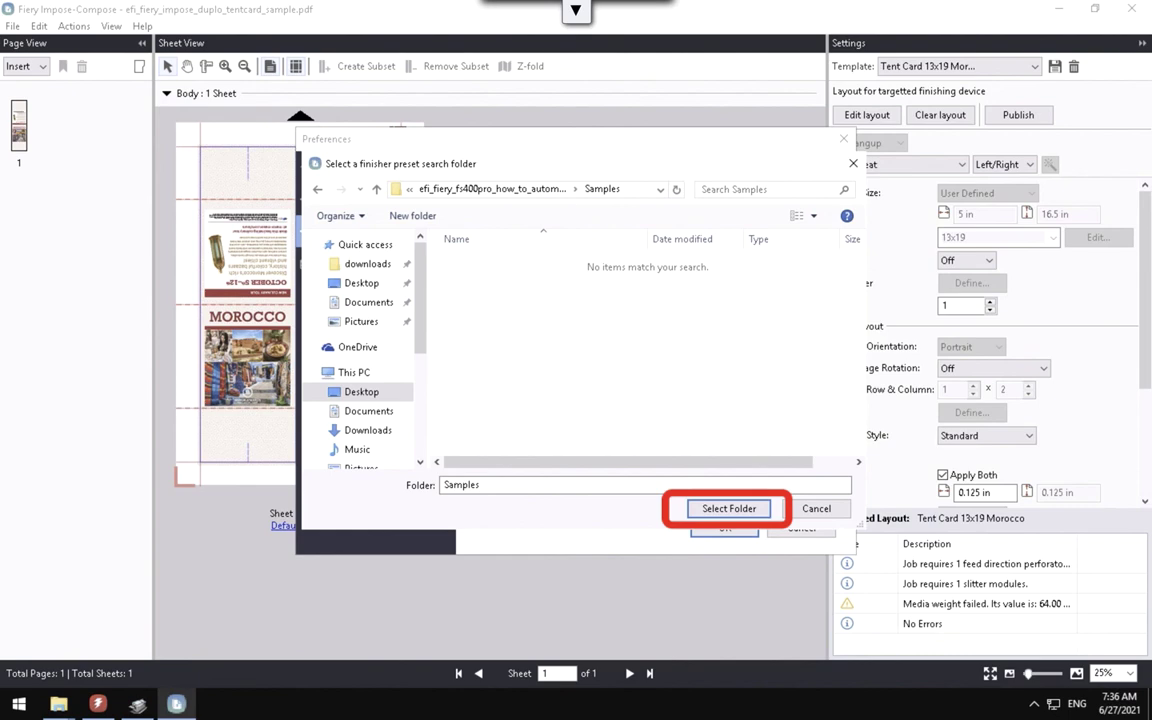
- Accept the Samples folder as the finisher preset import folder
key(Return)
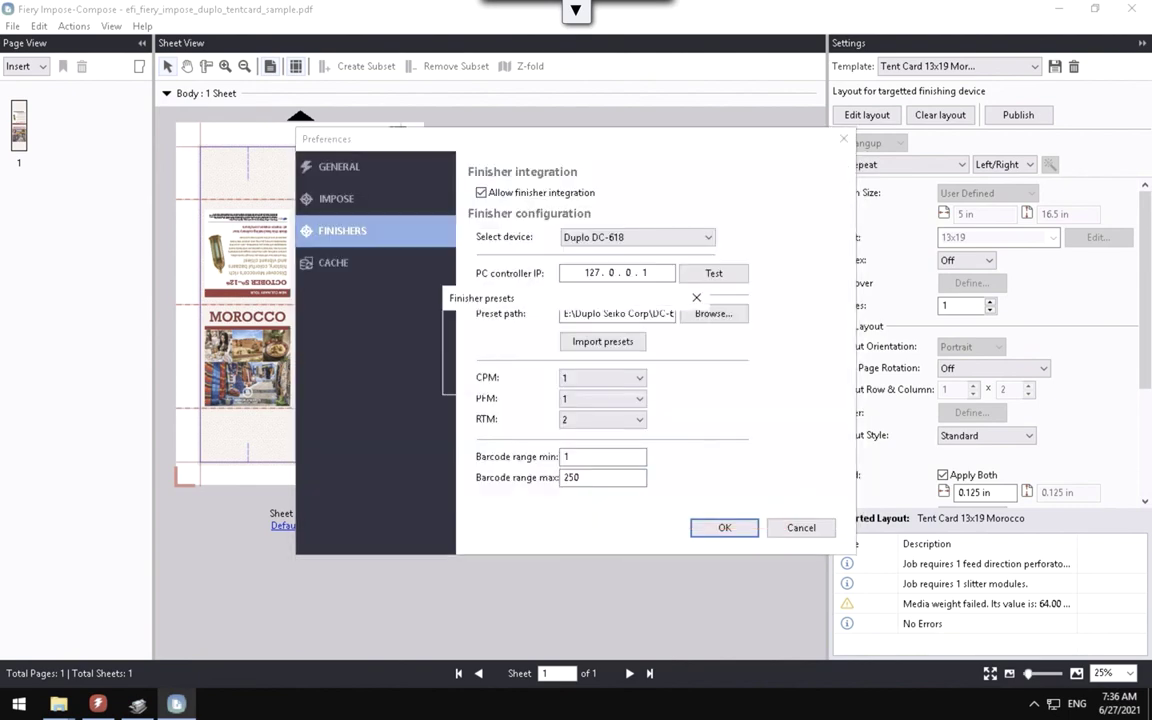